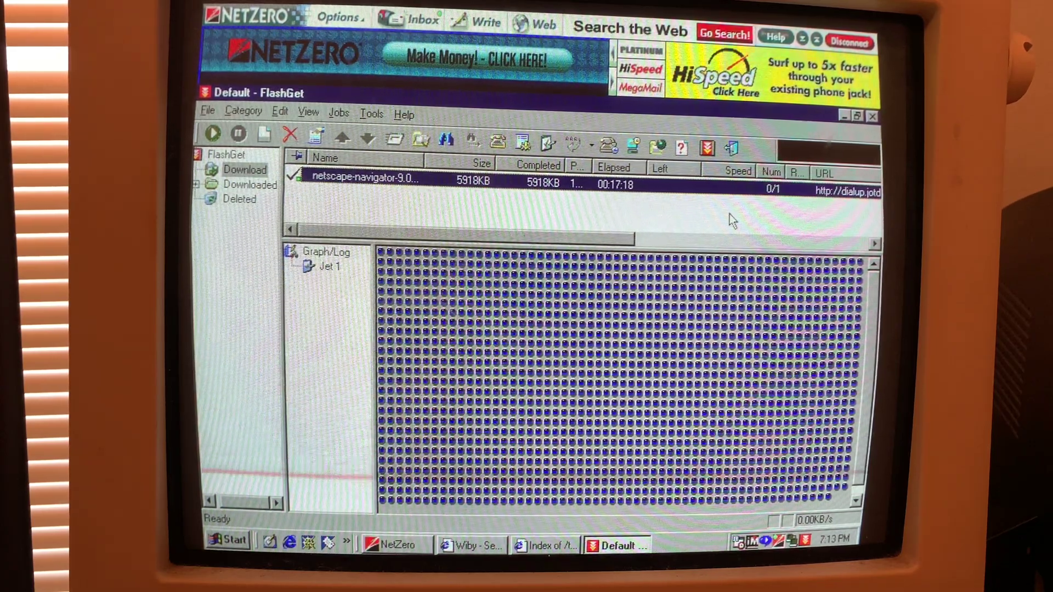
click(843, 116)
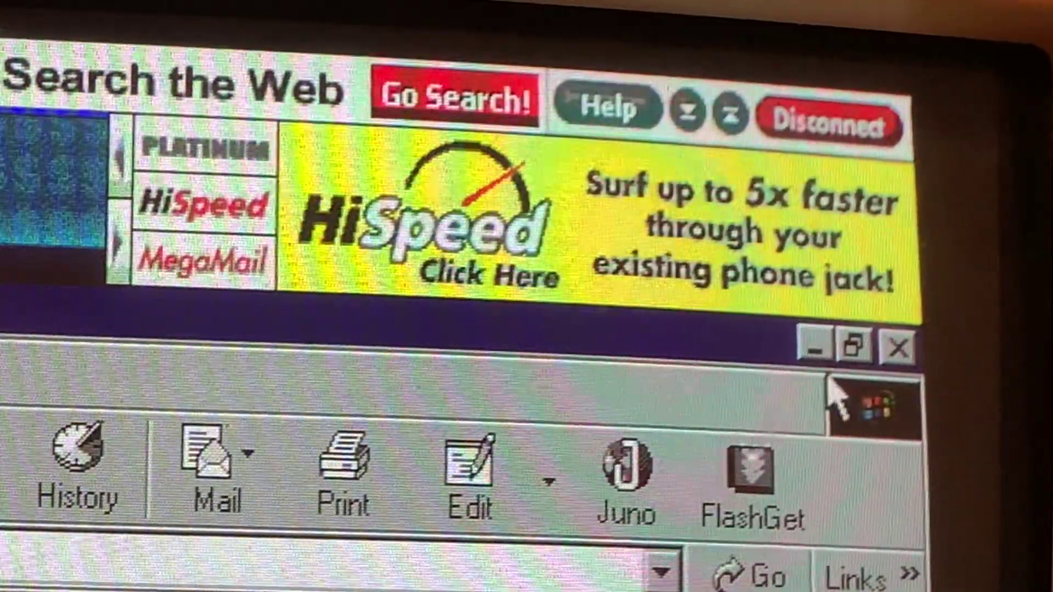
click(818, 352)
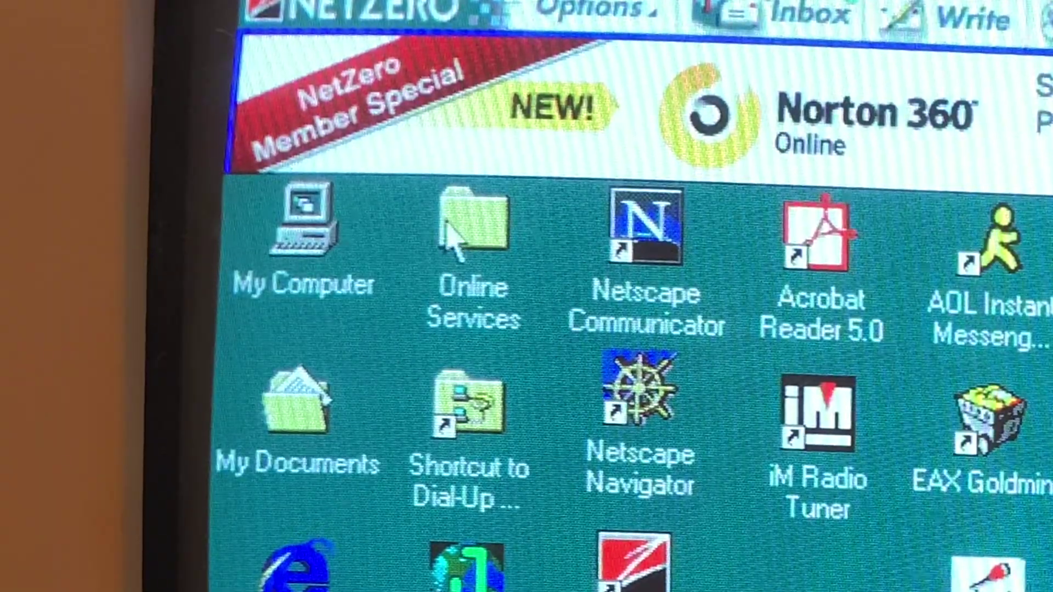
double_click(471, 222)
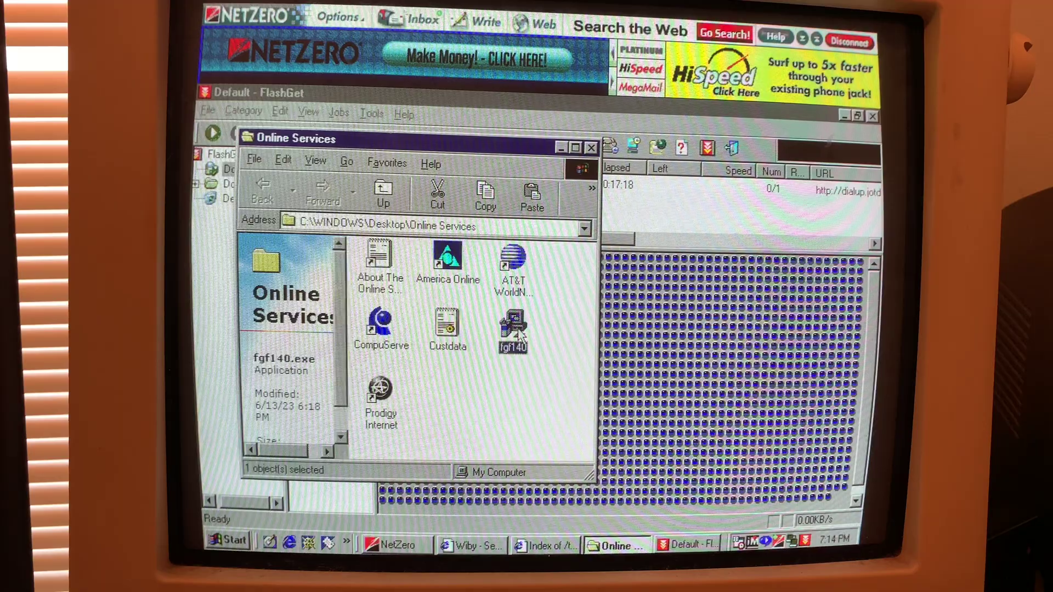
double_click(515, 330)
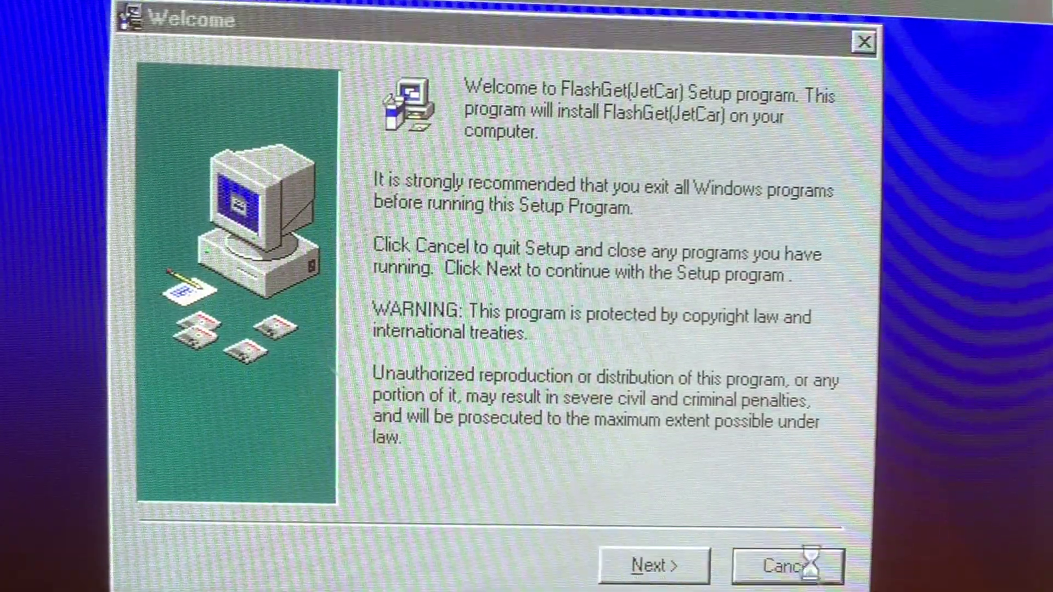
click(804, 564)
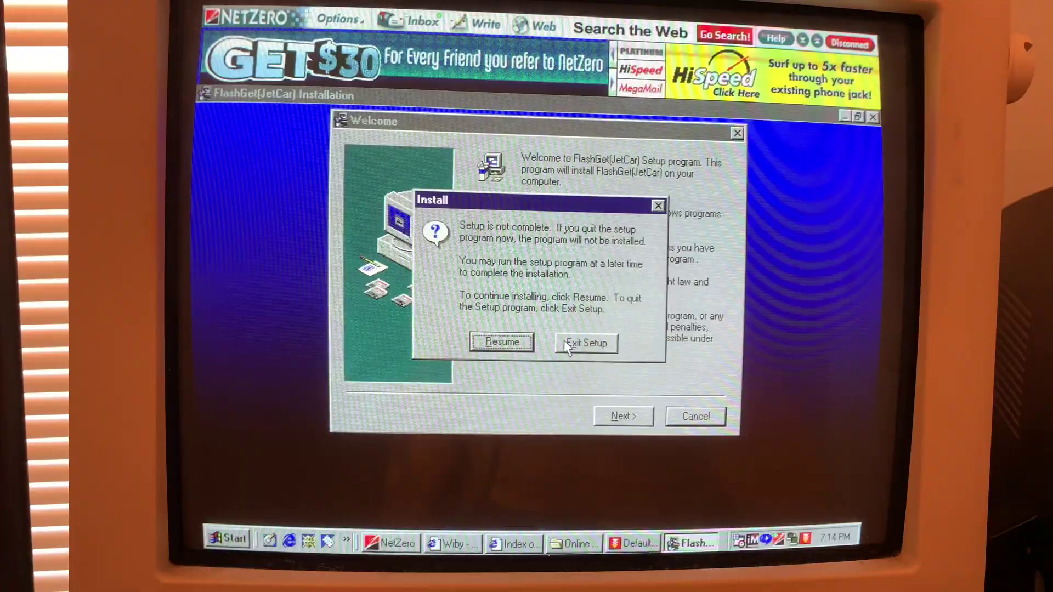
click(545, 427)
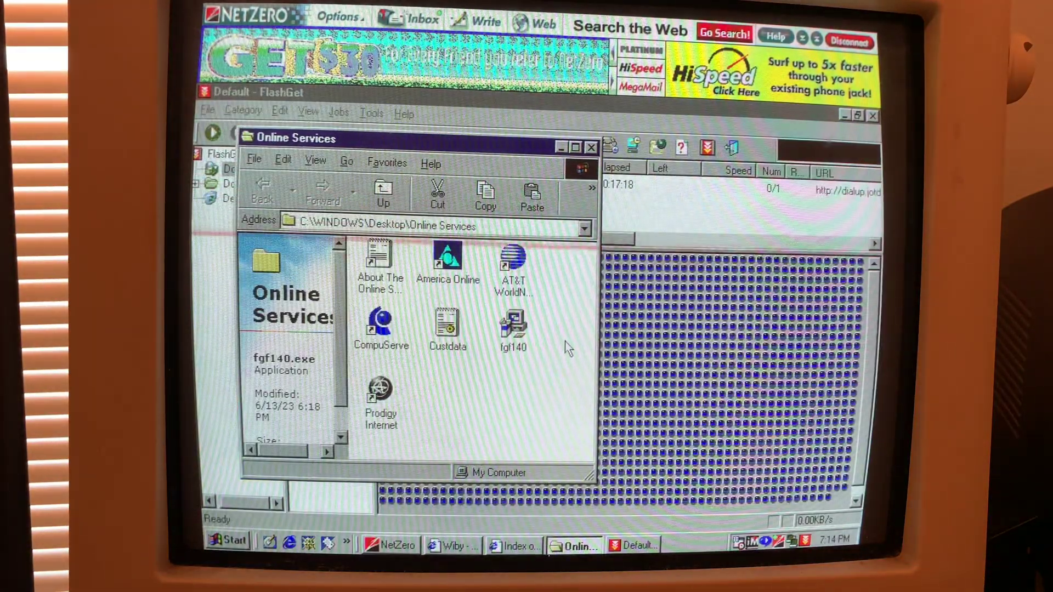
click(561, 148)
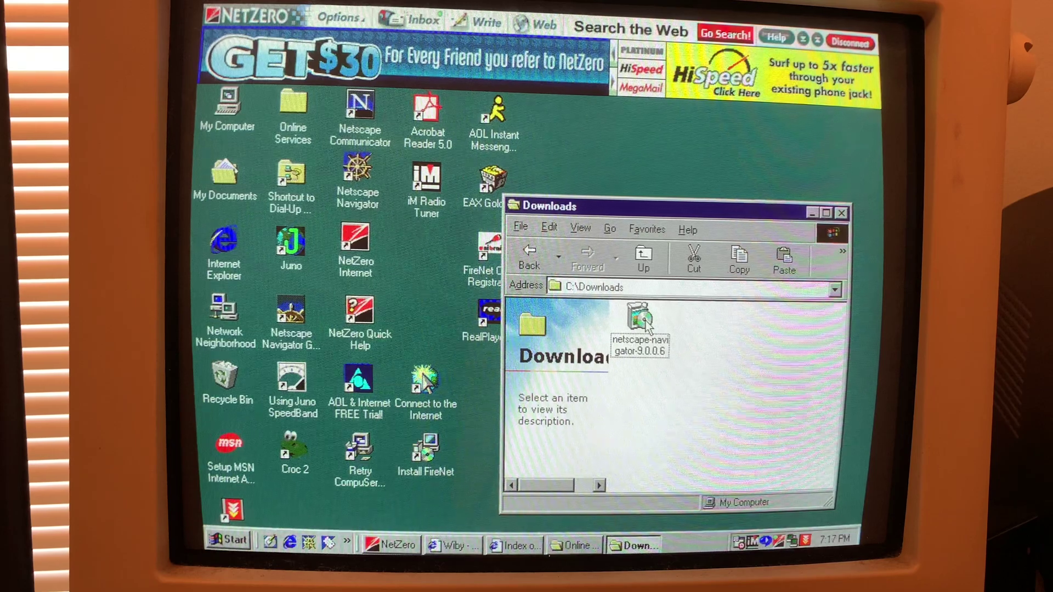
Run netscape-navigator-9.0.0.6.exe from C:\Downloads so the installer extracts.
double_click(644, 320)
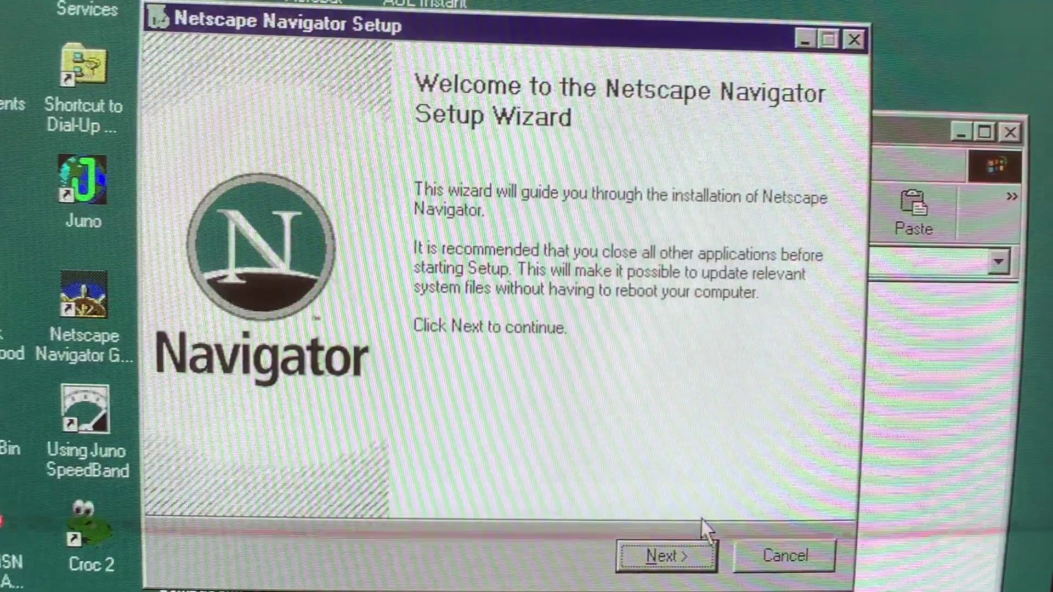
Accept the Netscape Navigator license agreement and continue to the Setup Type page.
click(665, 557)
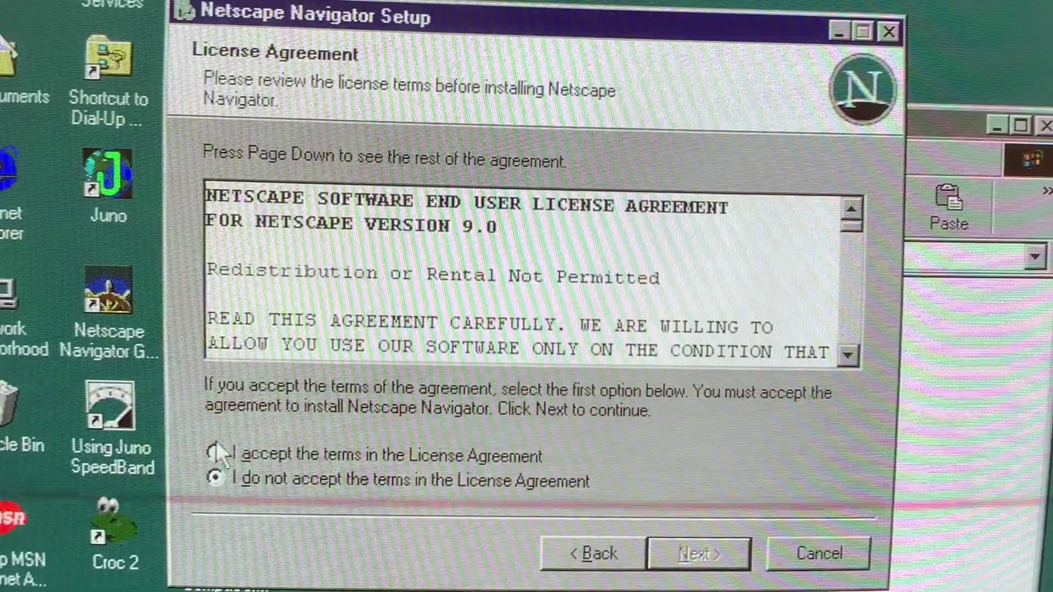
click(224, 452)
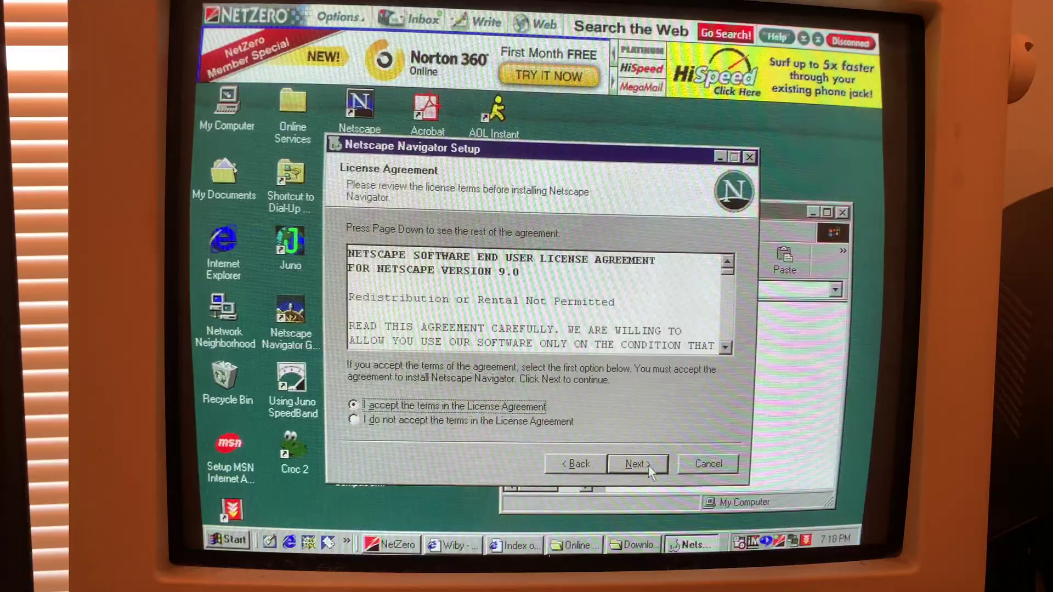
click(643, 465)
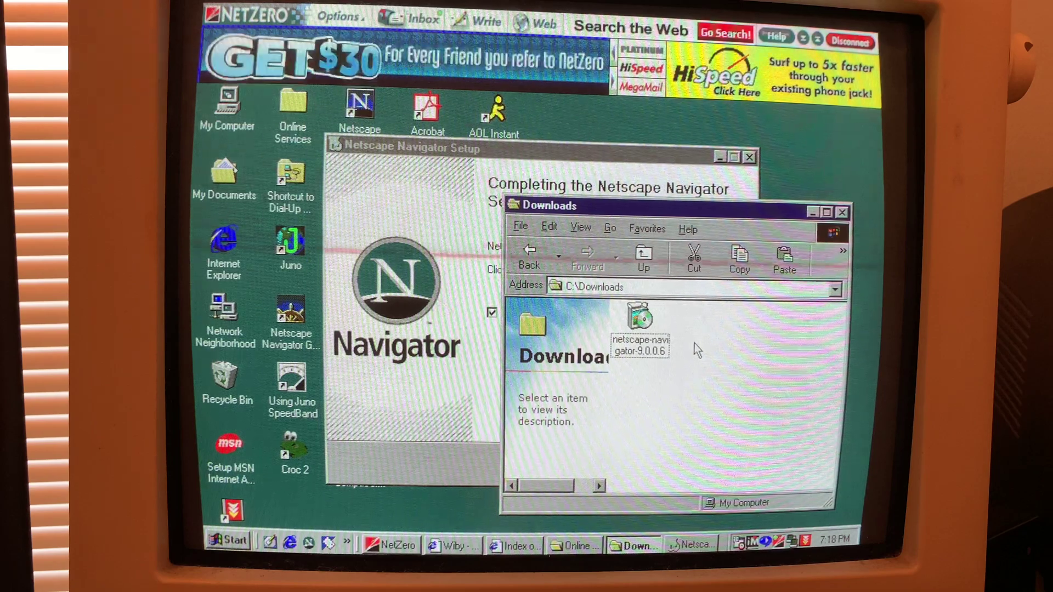
Minimize the Downloads folder and setup wizard, then launch Navigator from its new desktop icon.
click(812, 213)
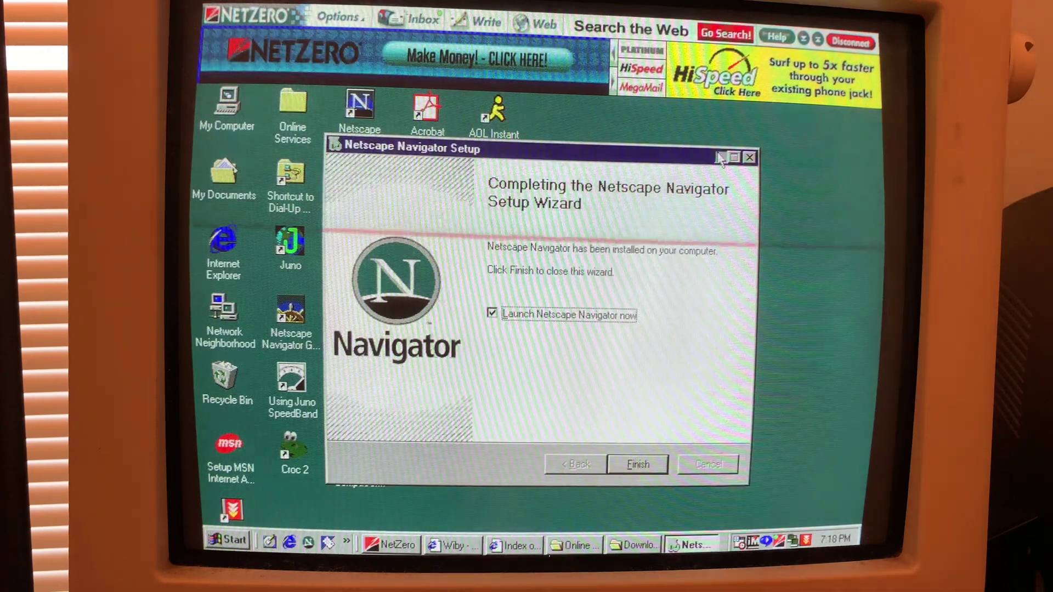
key(Return)
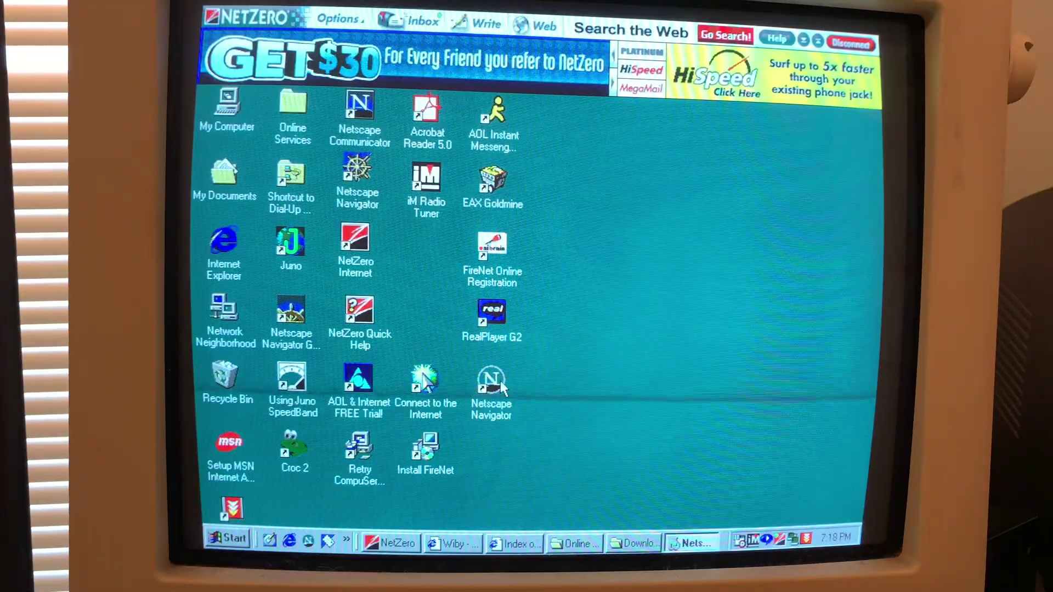
double_click(494, 381)
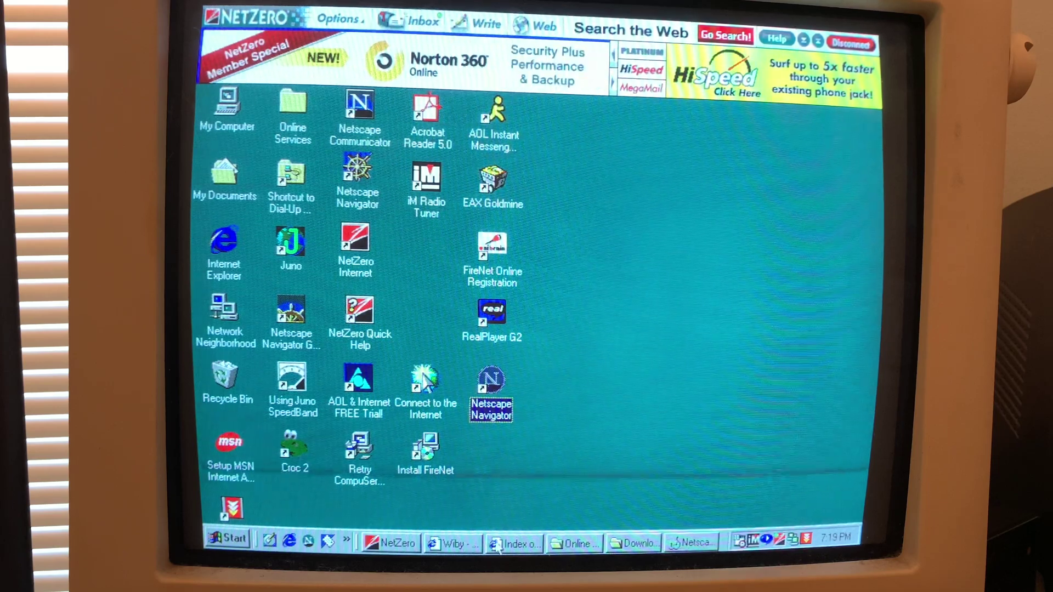
Finish the restored setup wizard, let it close the running Navigator, and reopen Downloads.
click(695, 544)
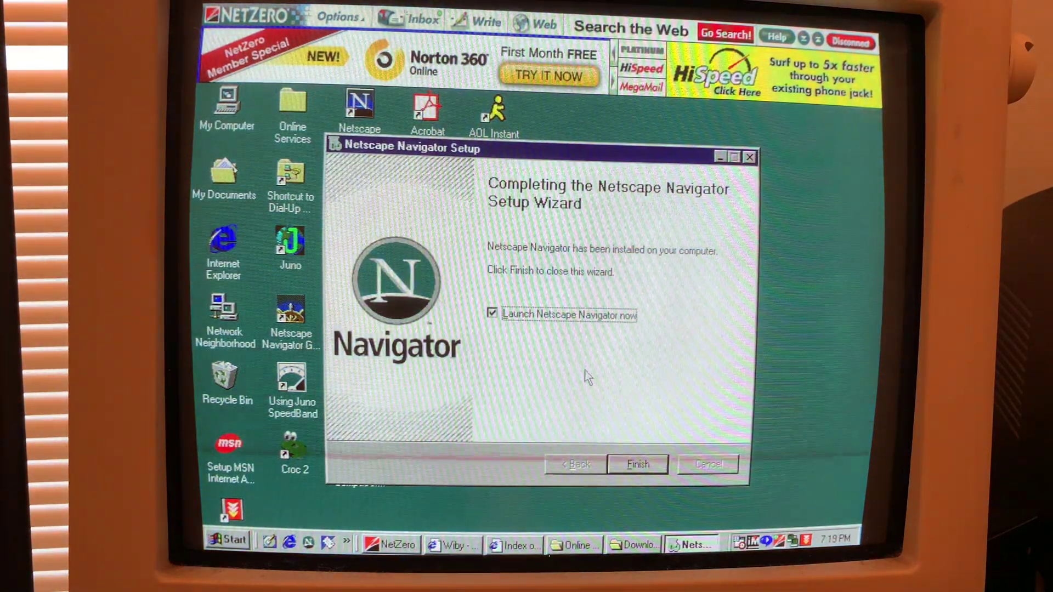
click(650, 469)
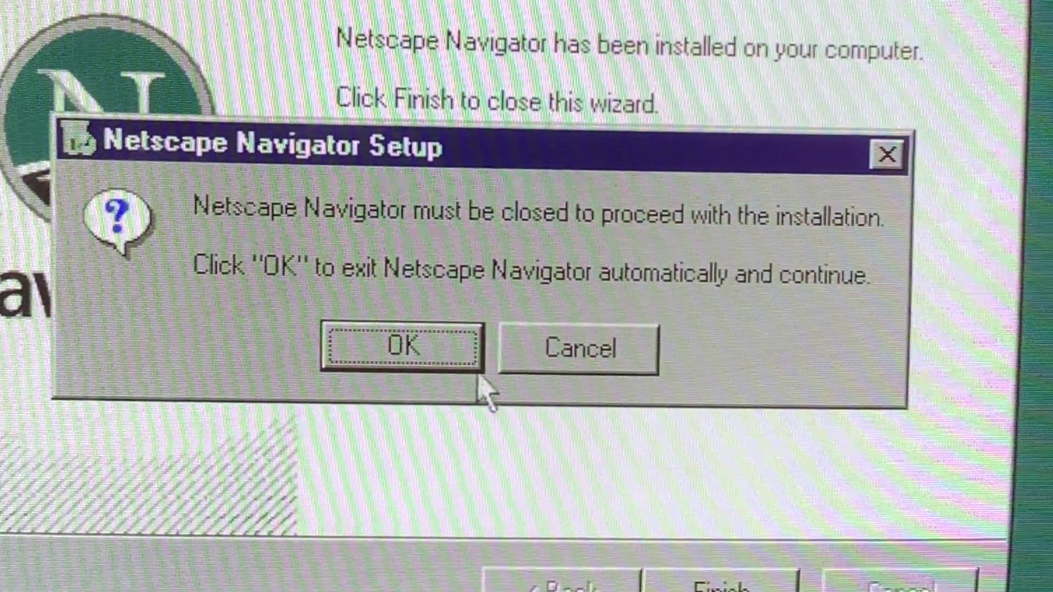
click(454, 355)
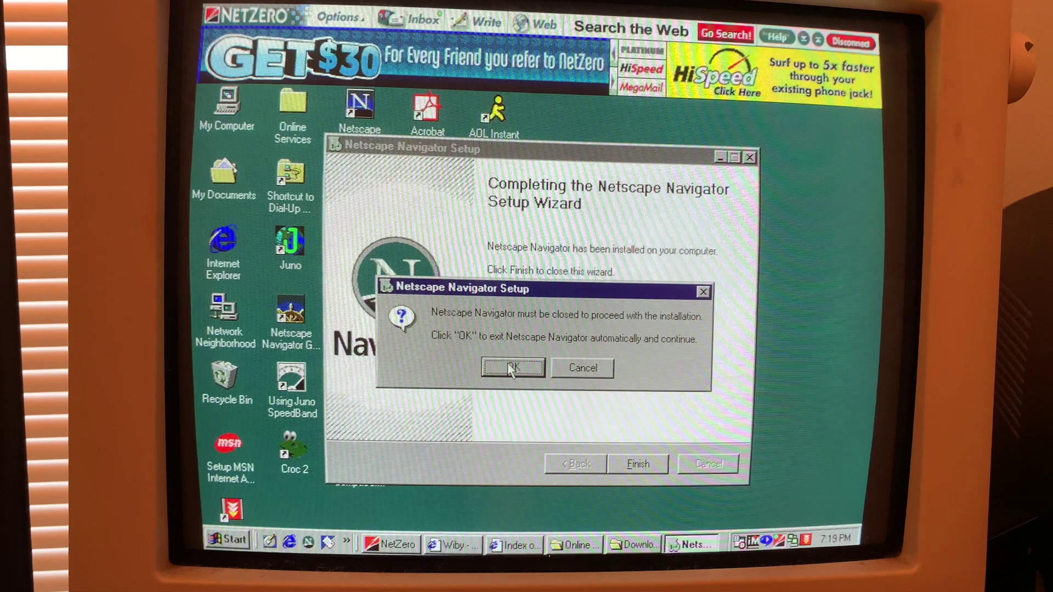
click(510, 368)
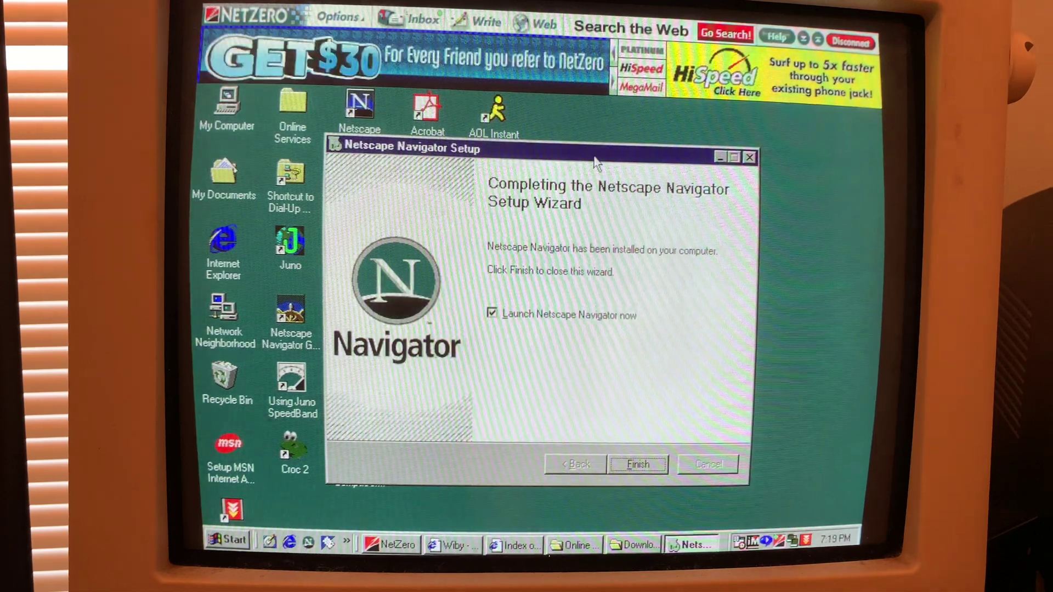
click(652, 546)
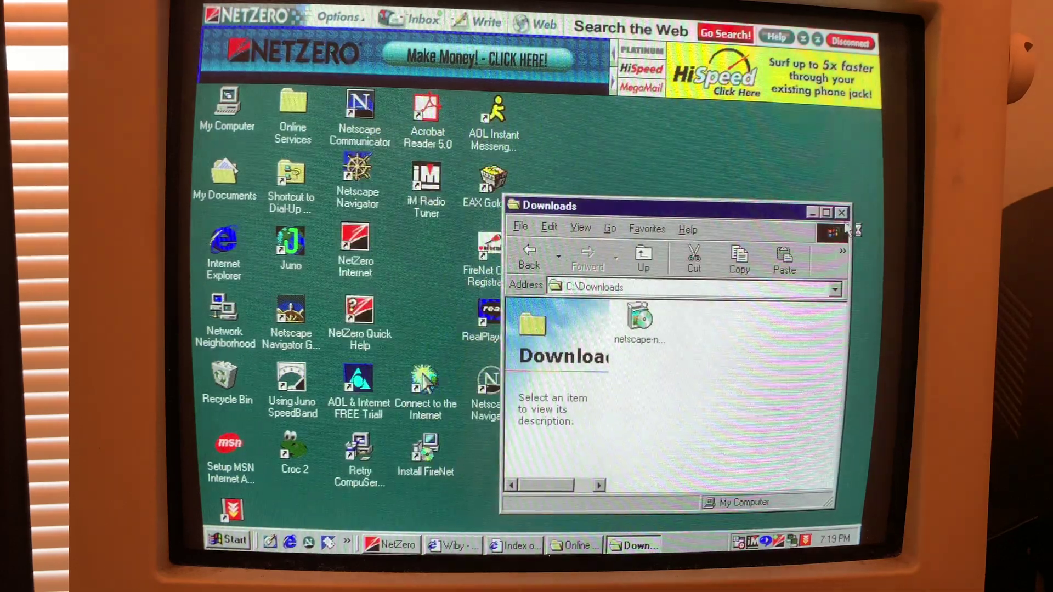
Close the Downloads folder and choose 'Don't import anything' in the Import Wizard.
click(842, 213)
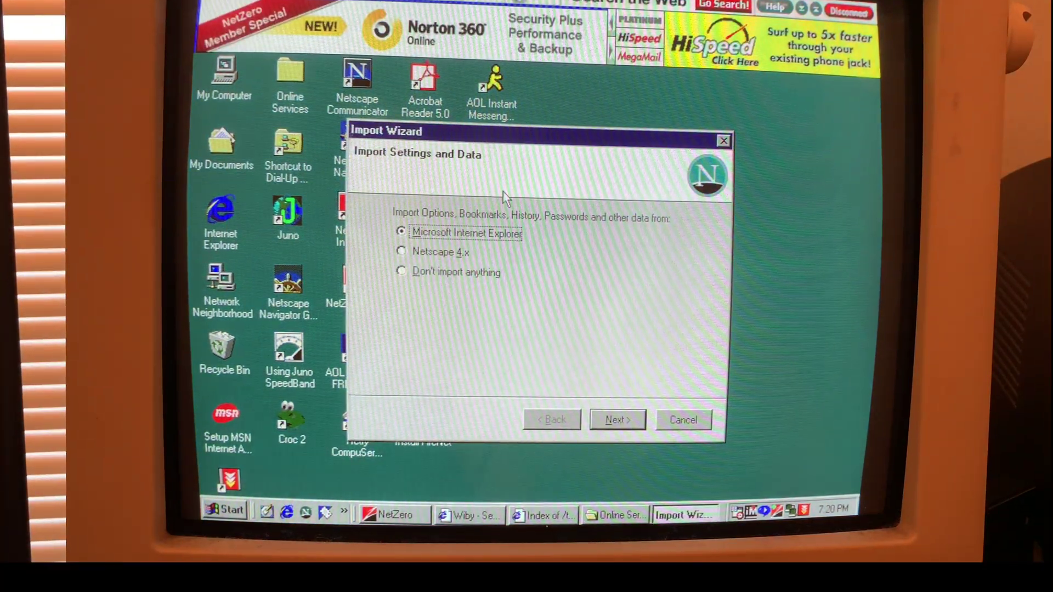
click(403, 271)
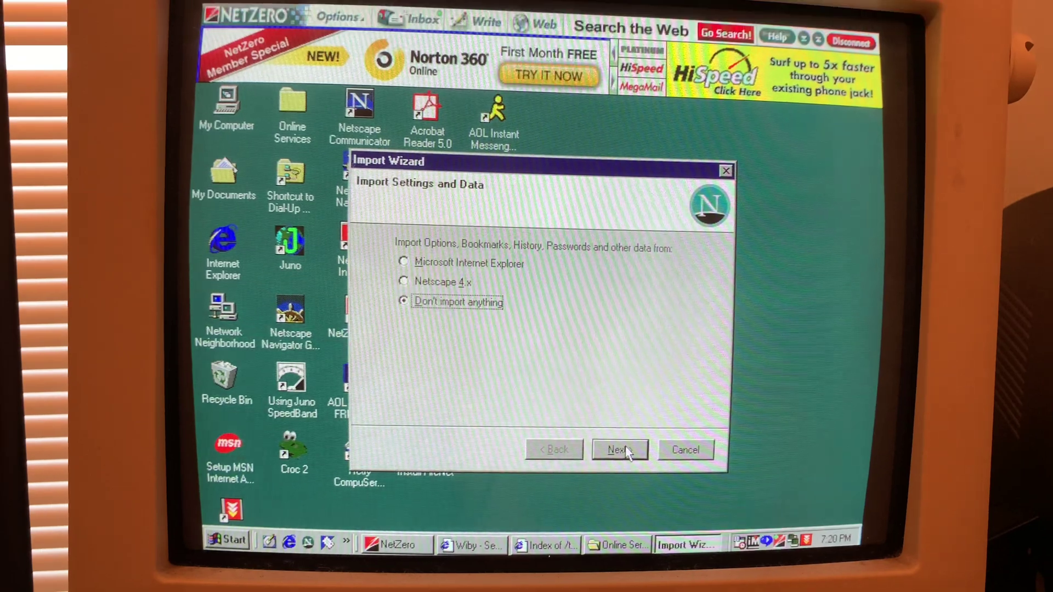
click(619, 450)
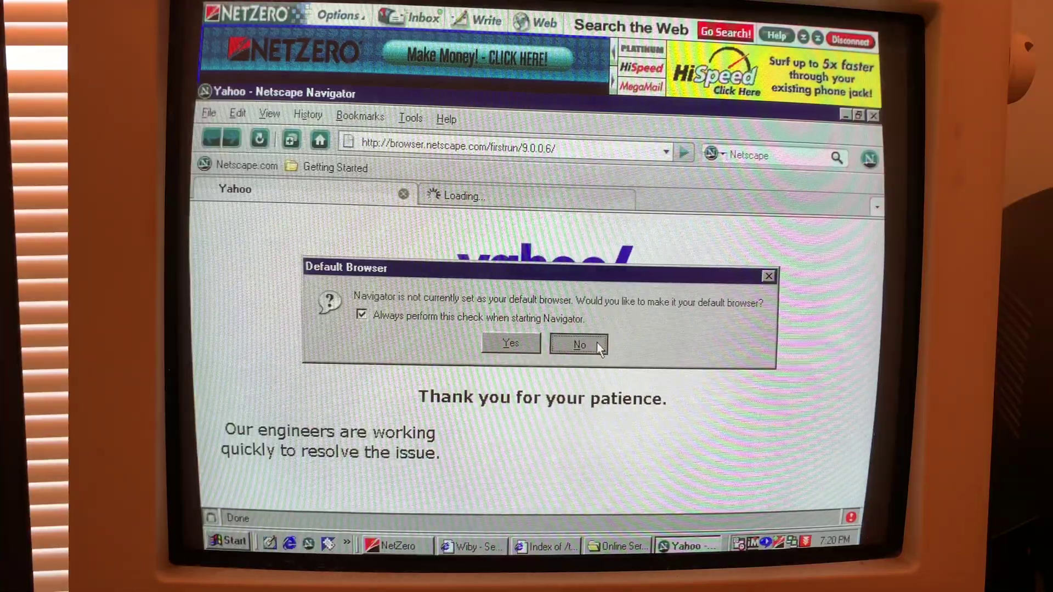
Answer No to making Netscape Navigator the default browser.
click(573, 346)
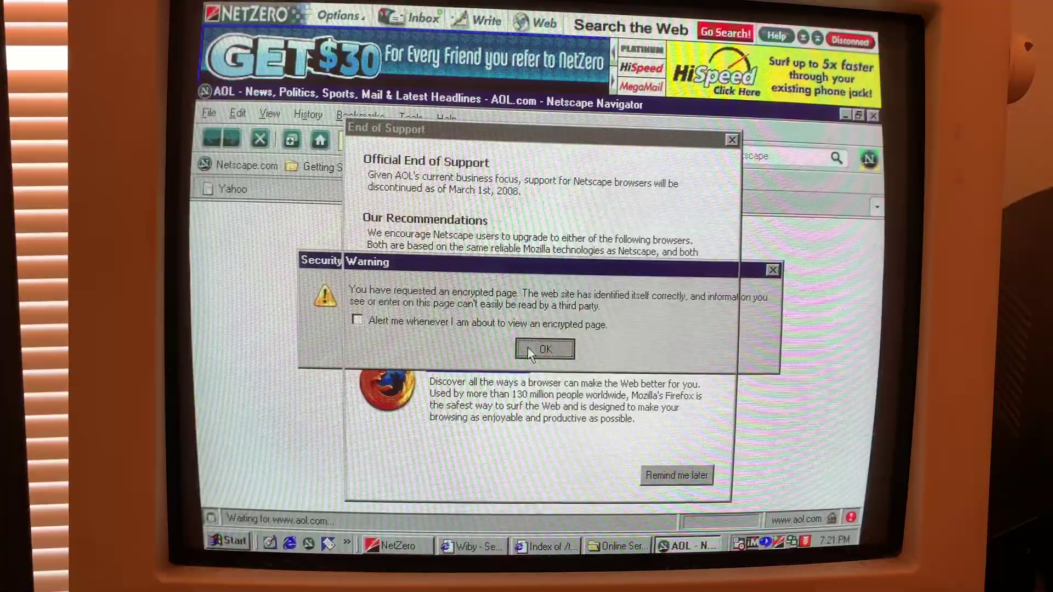
Dismiss the encrypted-page warning and four secure-connection alerts, then choose 'Remind me later' on End of Support.
click(509, 381)
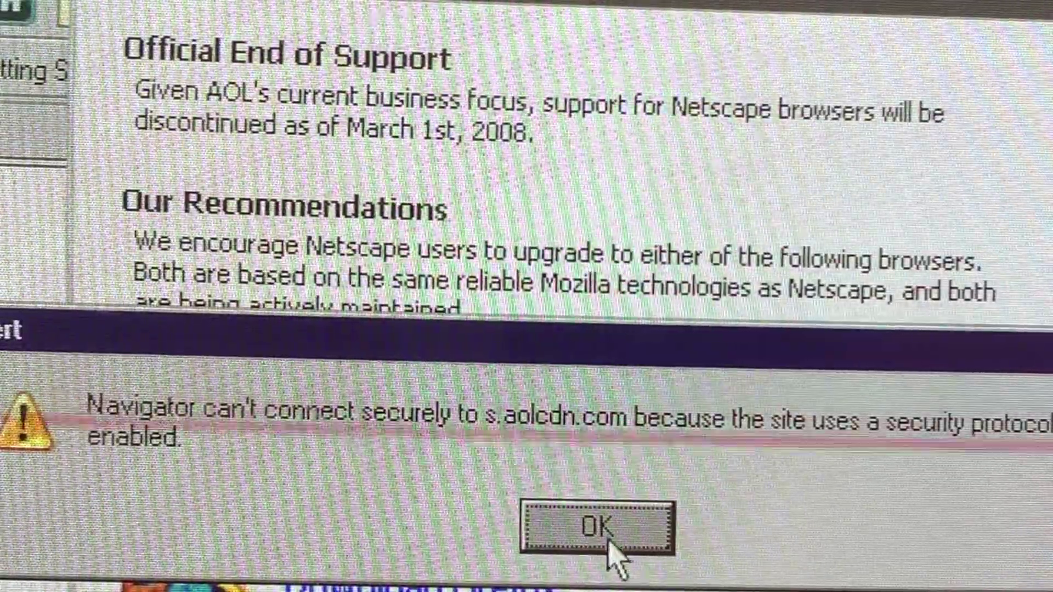
click(609, 531)
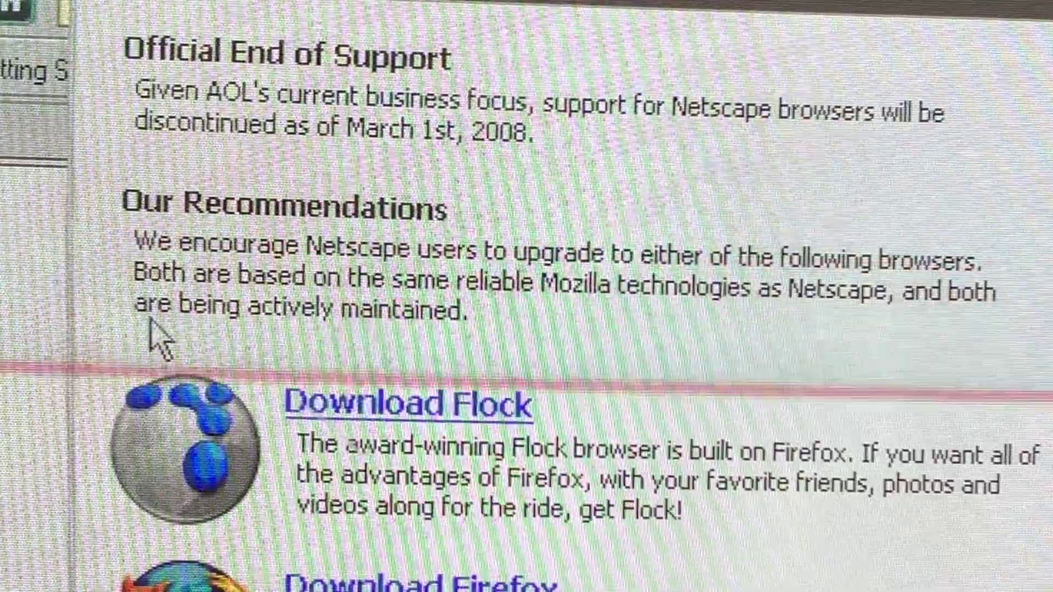
click(561, 549)
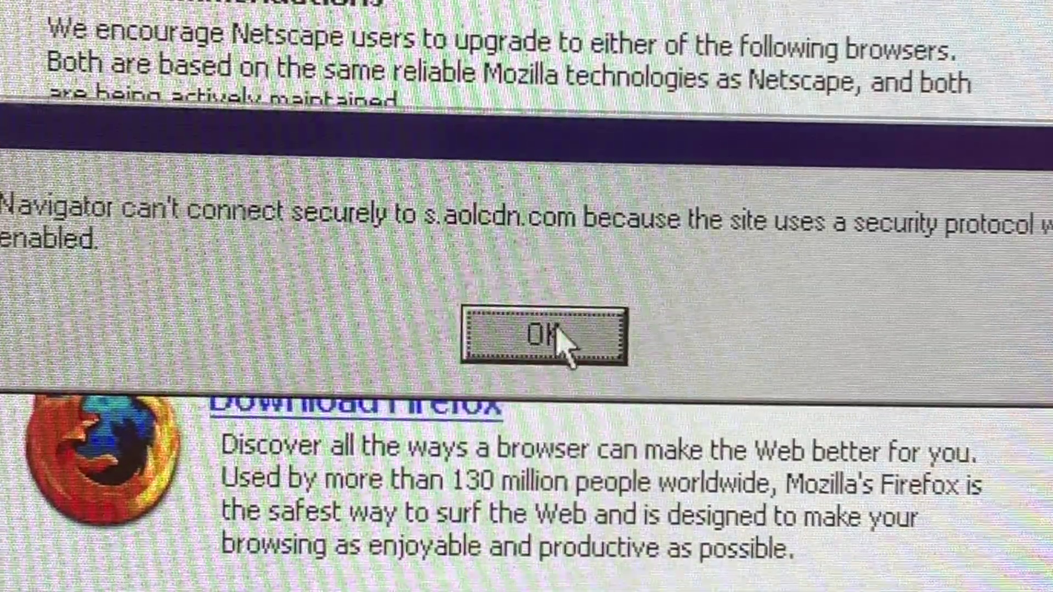
click(556, 327)
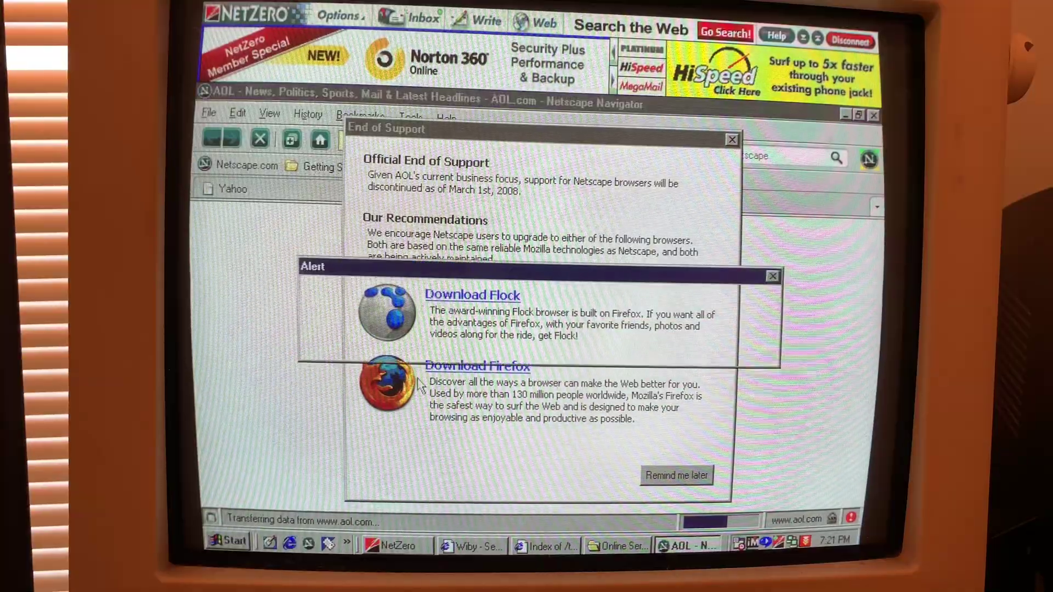
click(546, 346)
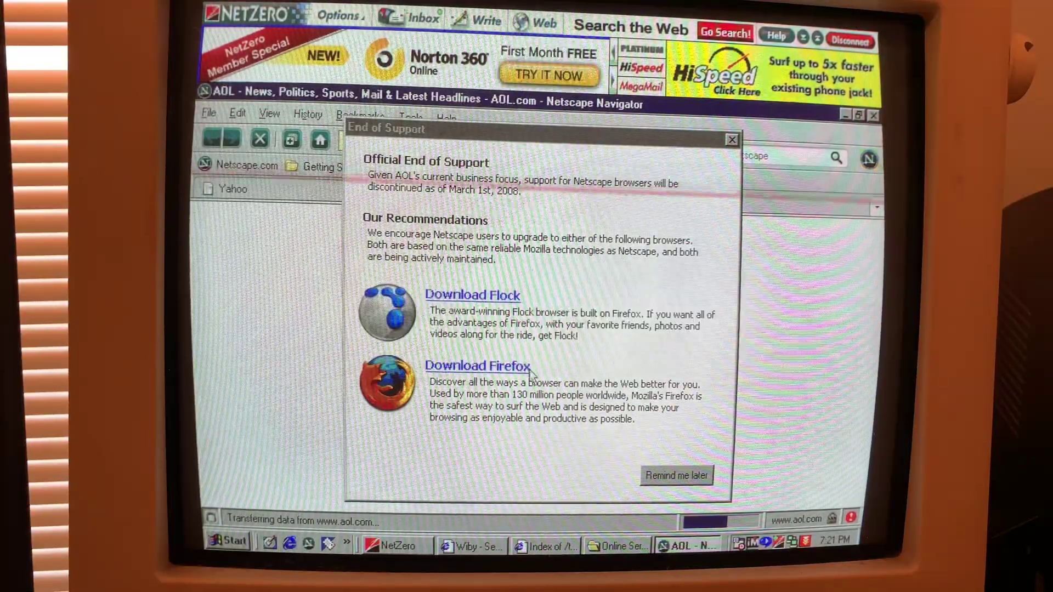
click(646, 482)
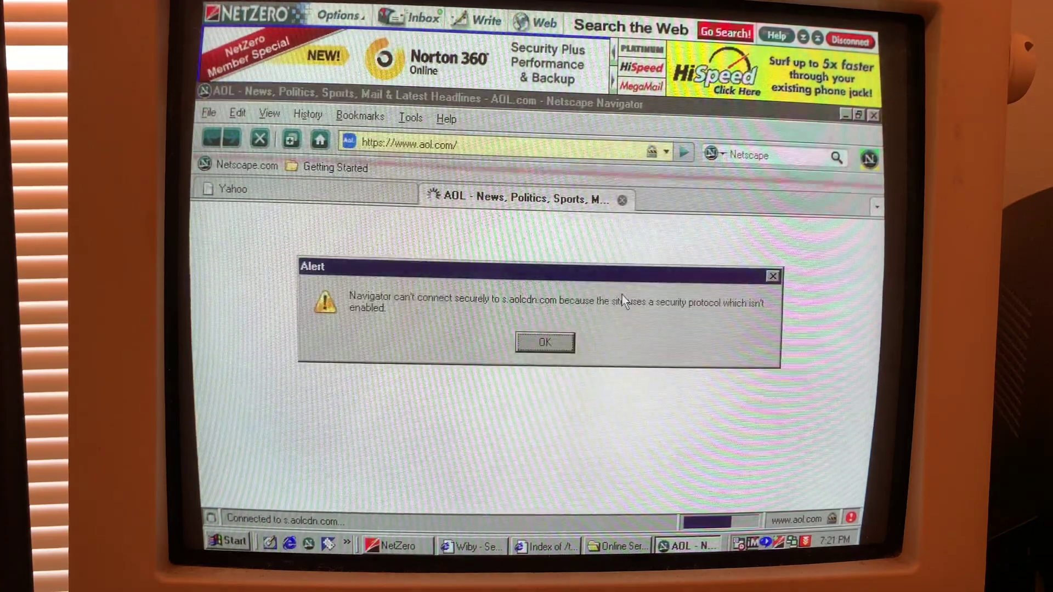
Dismiss the insecure-connection alerts and run a Netscape toolbar search for 'toys'.
click(542, 343)
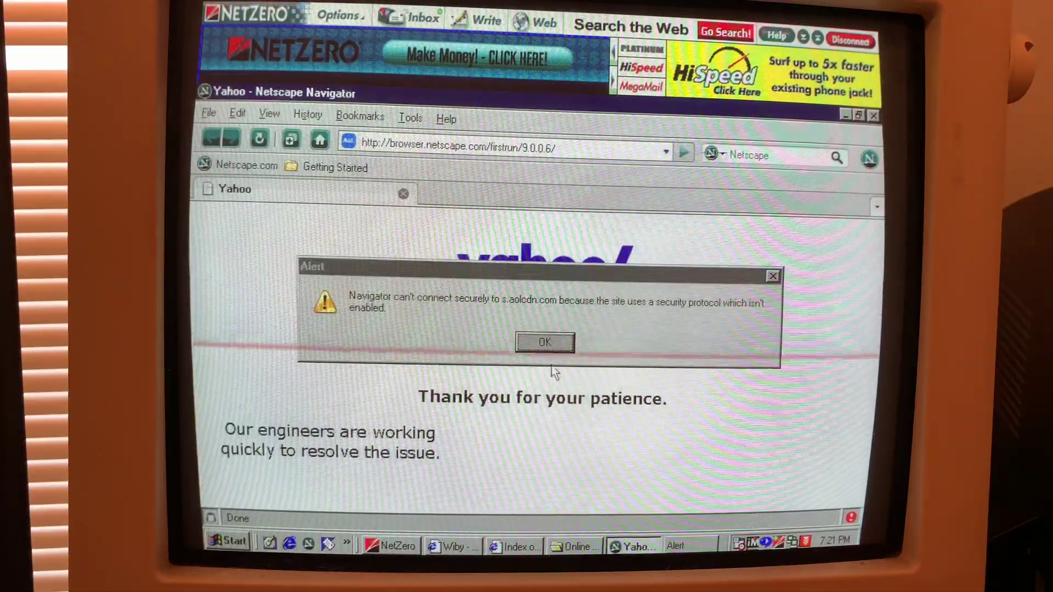
click(546, 339)
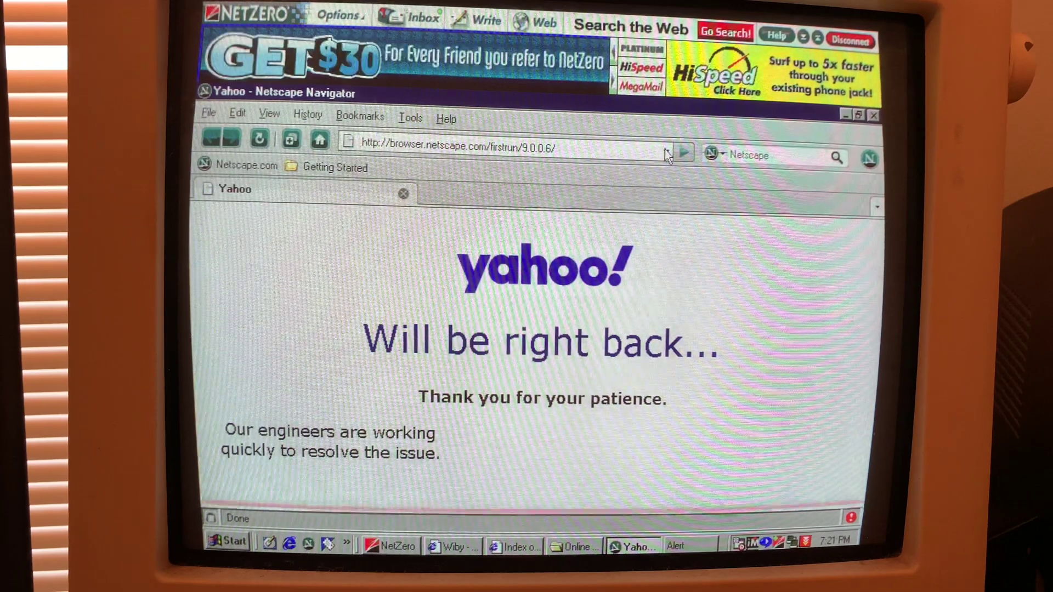
click(747, 156)
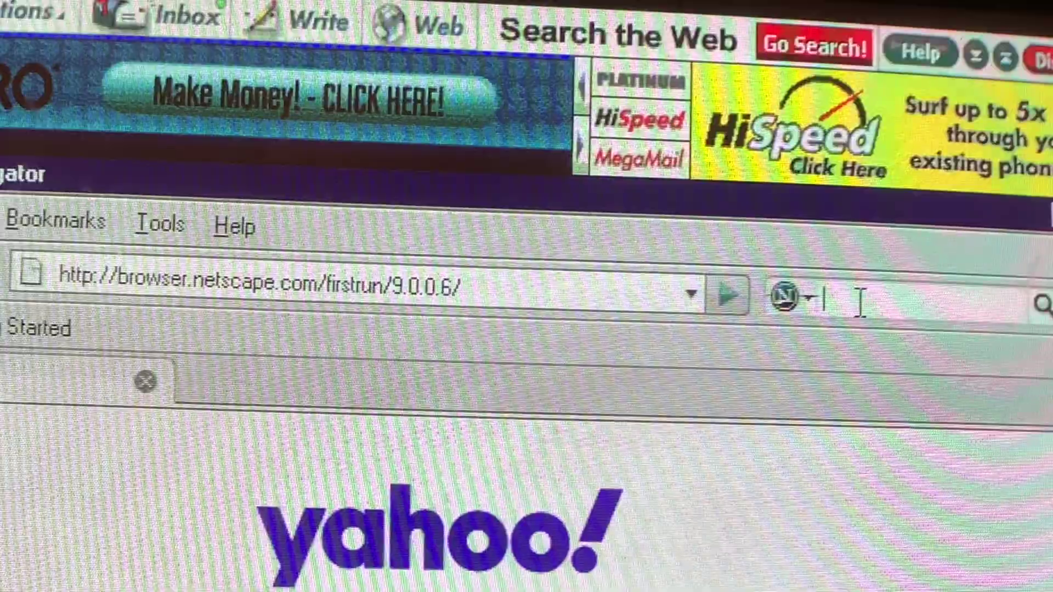
text(toys)
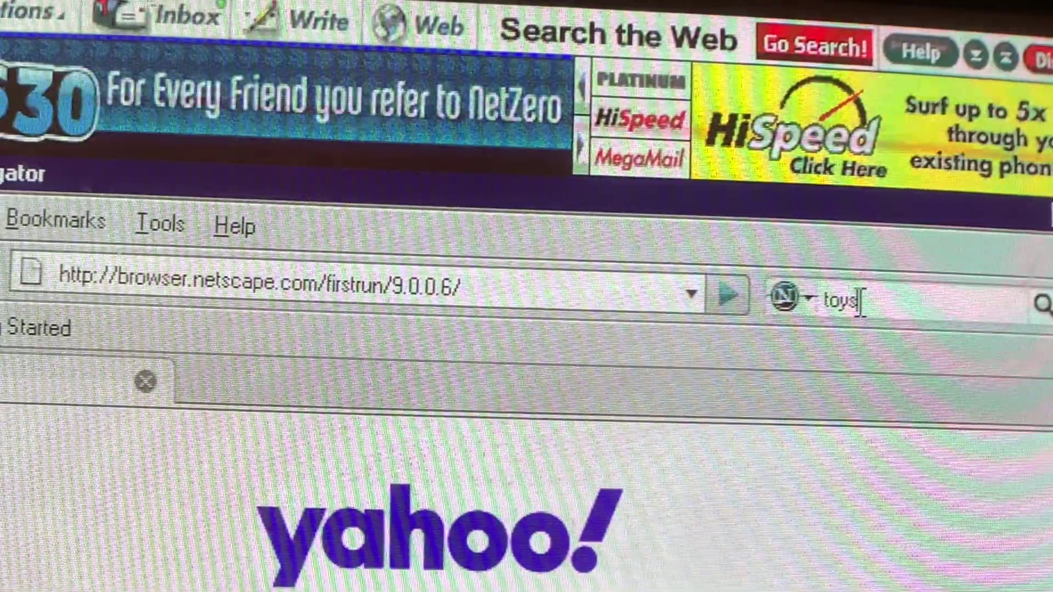
key(Return)
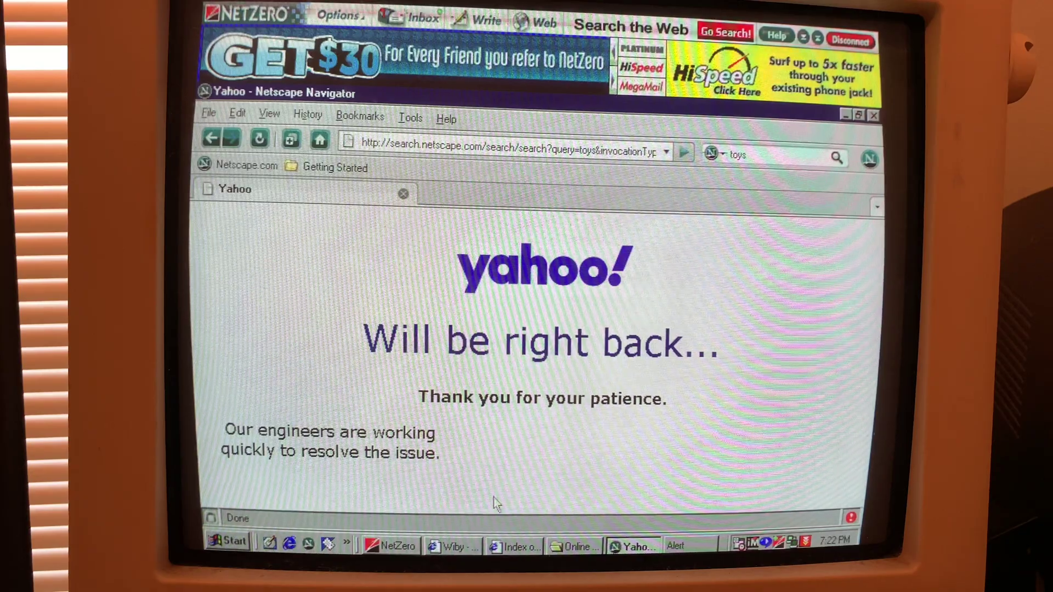
Search eBay for 'toys', then reopen the search engine list after the Server not found error.
click(722, 156)
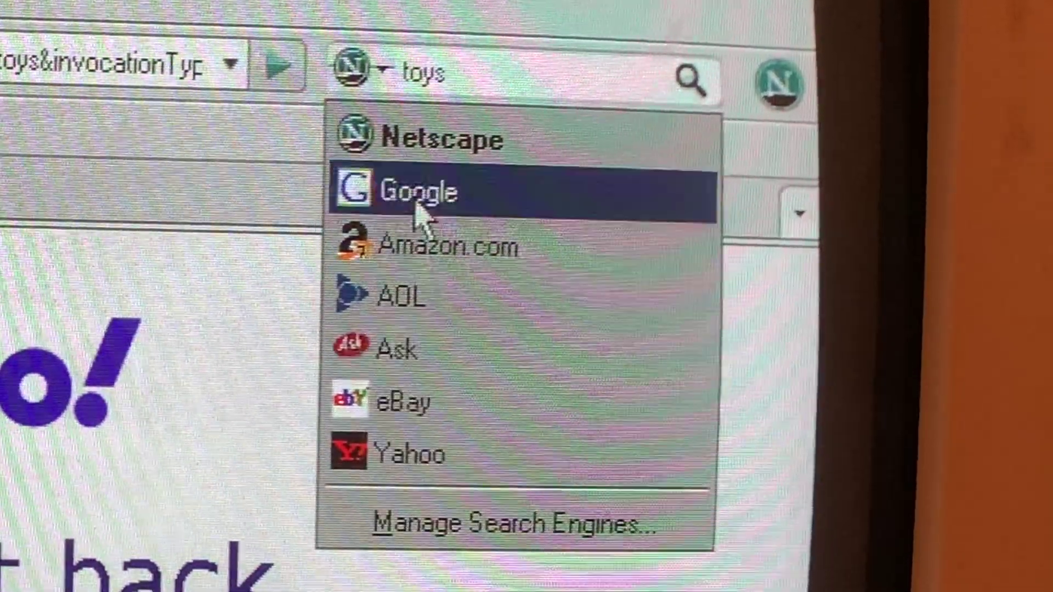
click(402, 410)
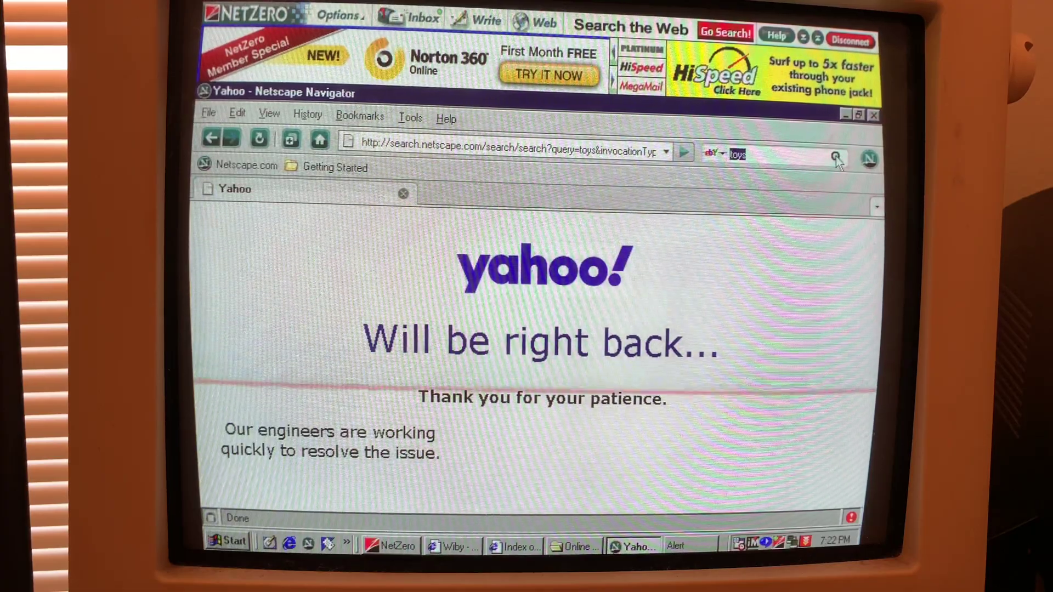
click(836, 158)
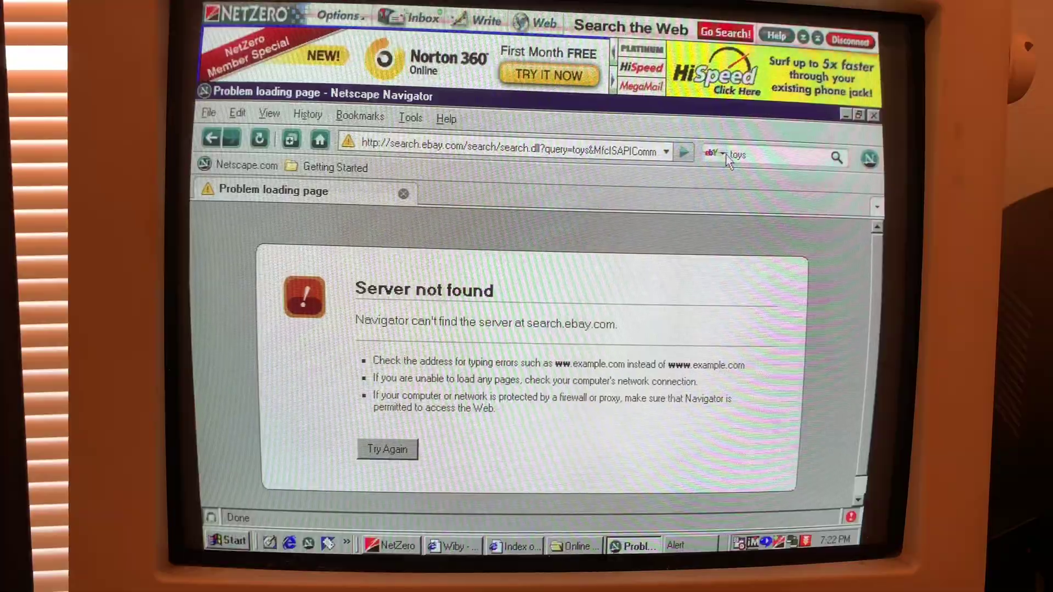
click(727, 157)
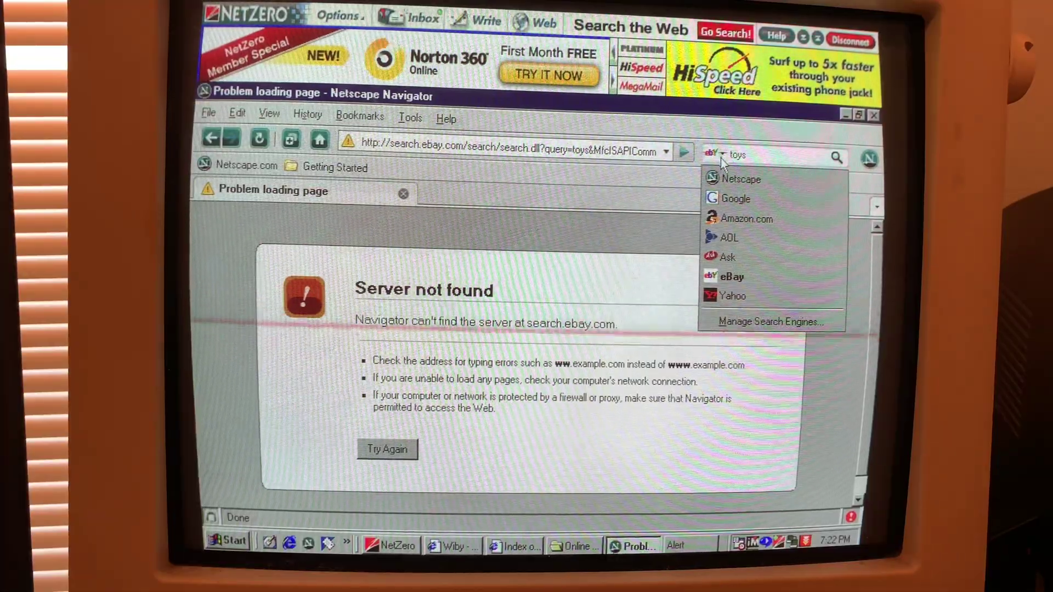
Switch the search engine to Google, search 'toys', and open the Reuters dog toy ruling story.
click(743, 199)
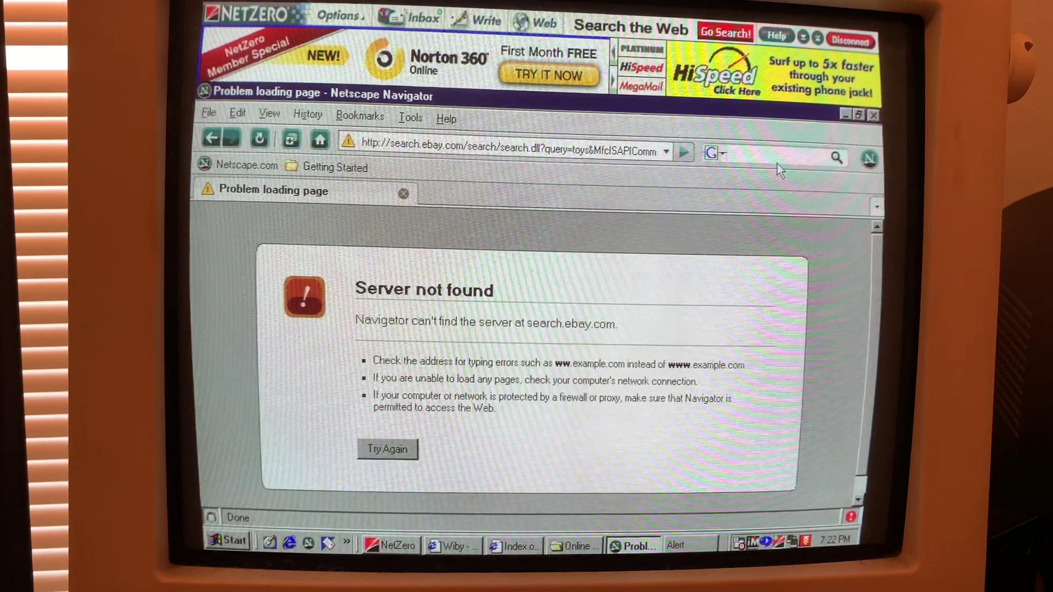
text(toys)
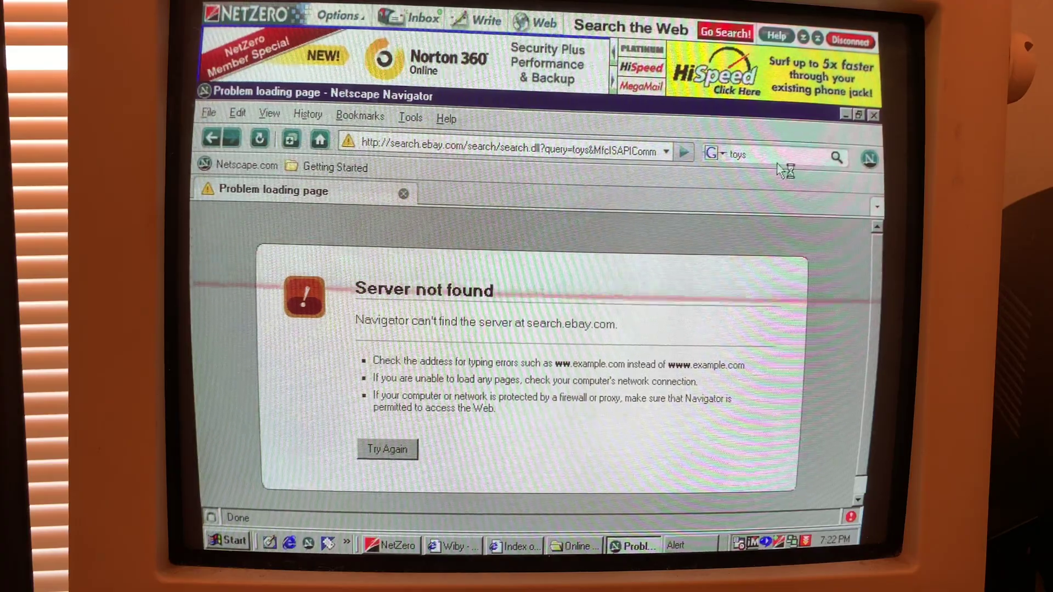
key(Return)
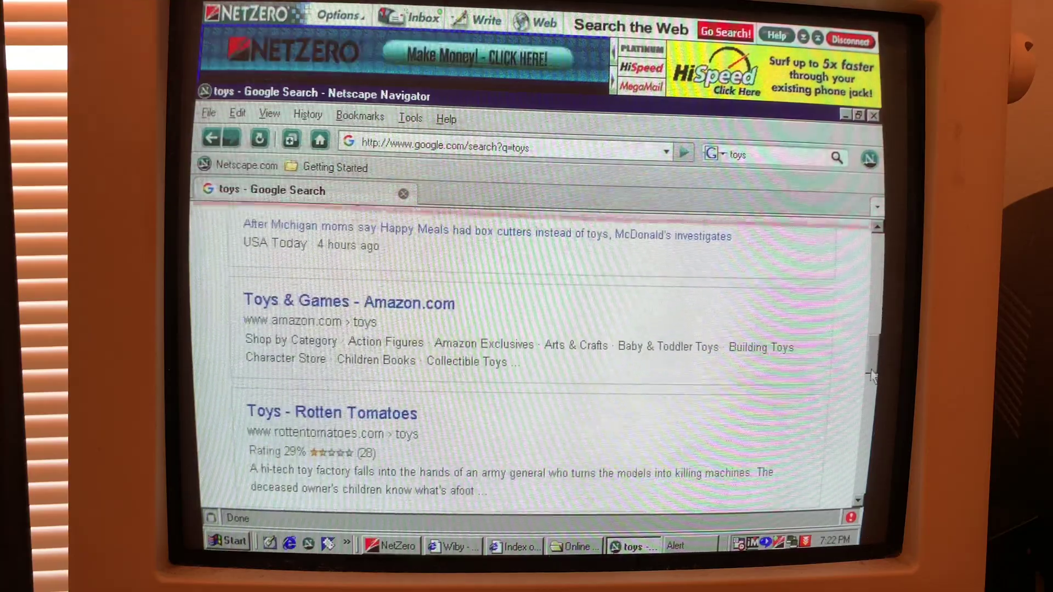
scroll(872, 376, up, 2)
scroll(872, 376, up, 3)
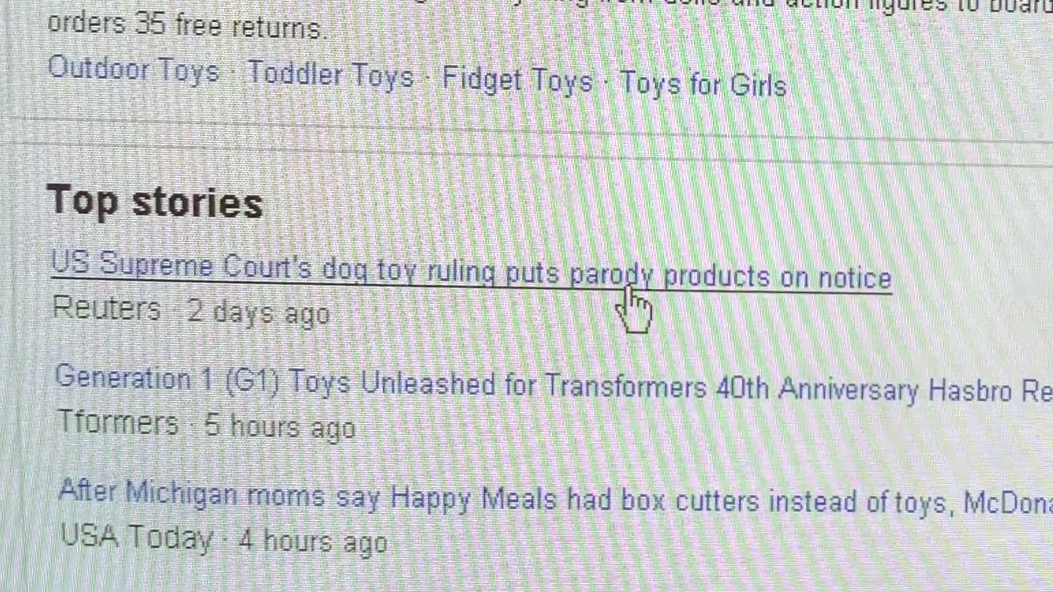
click(628, 289)
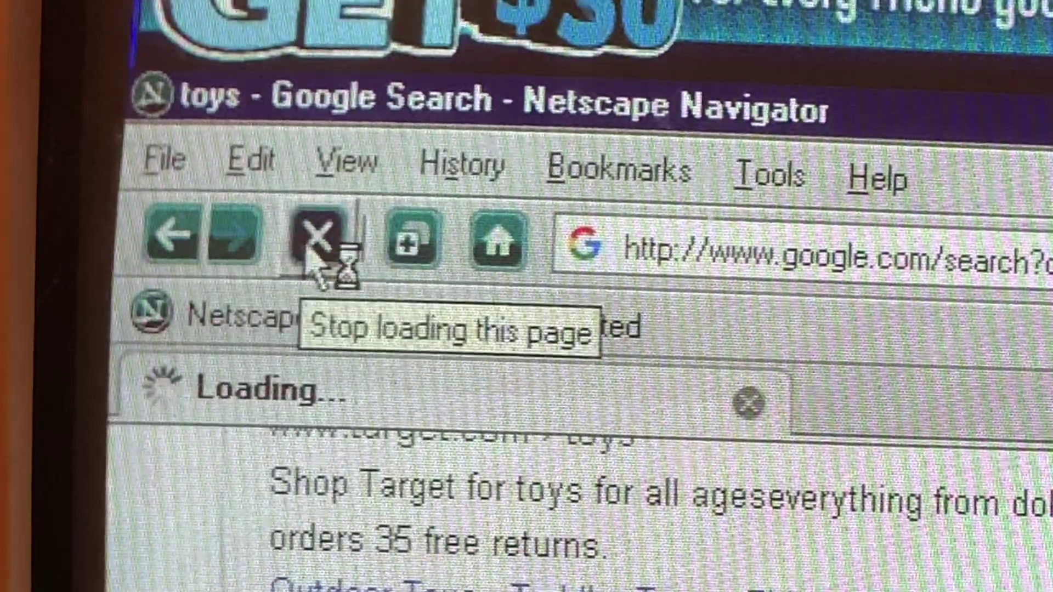
Stop the news story loading, postpone the End of Support notice, and clear the address bar.
click(316, 238)
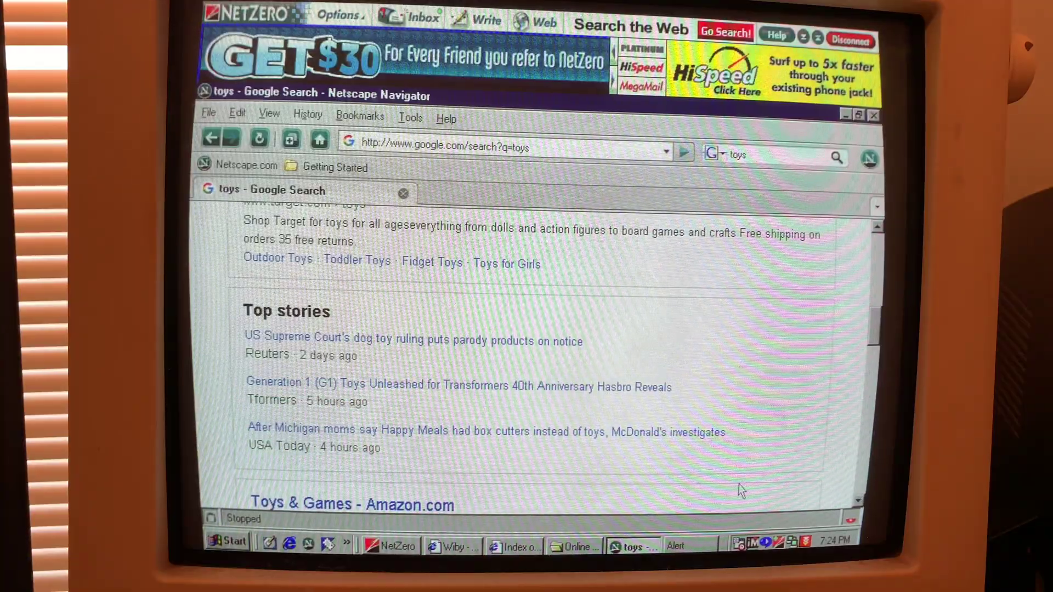
click(850, 521)
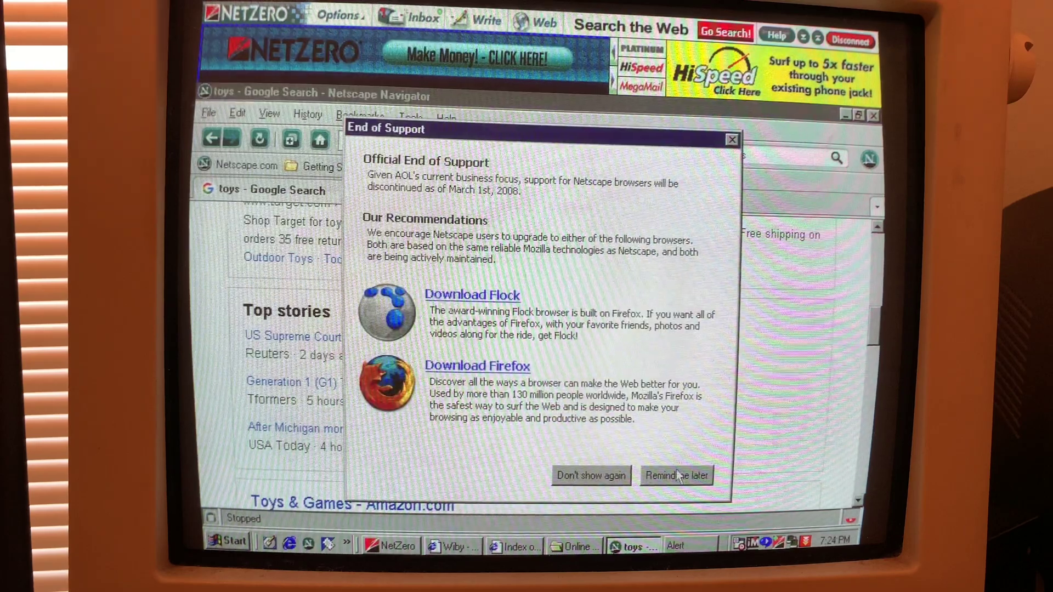
click(675, 477)
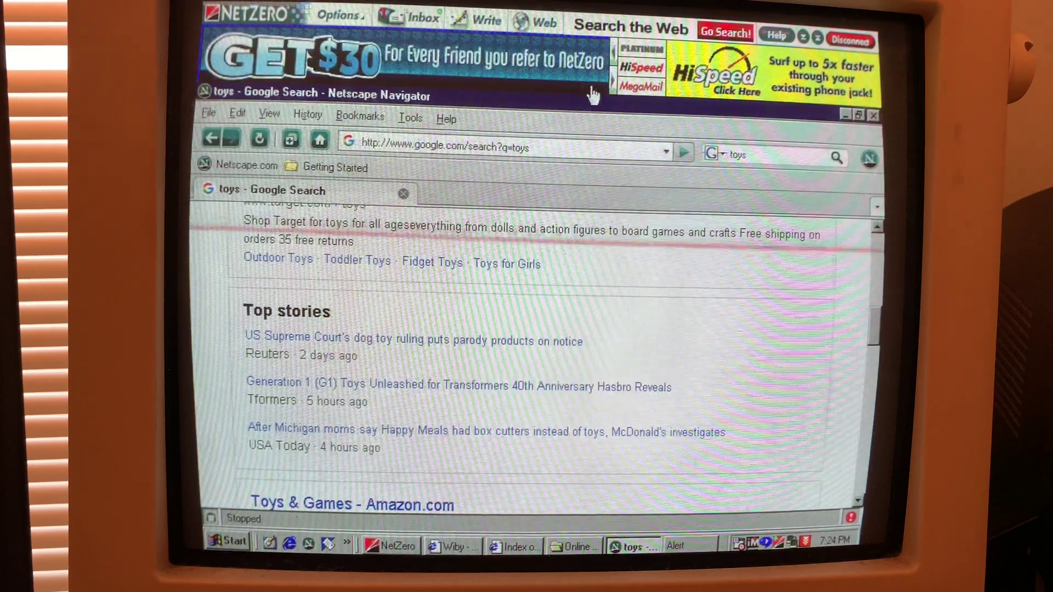
click(665, 150)
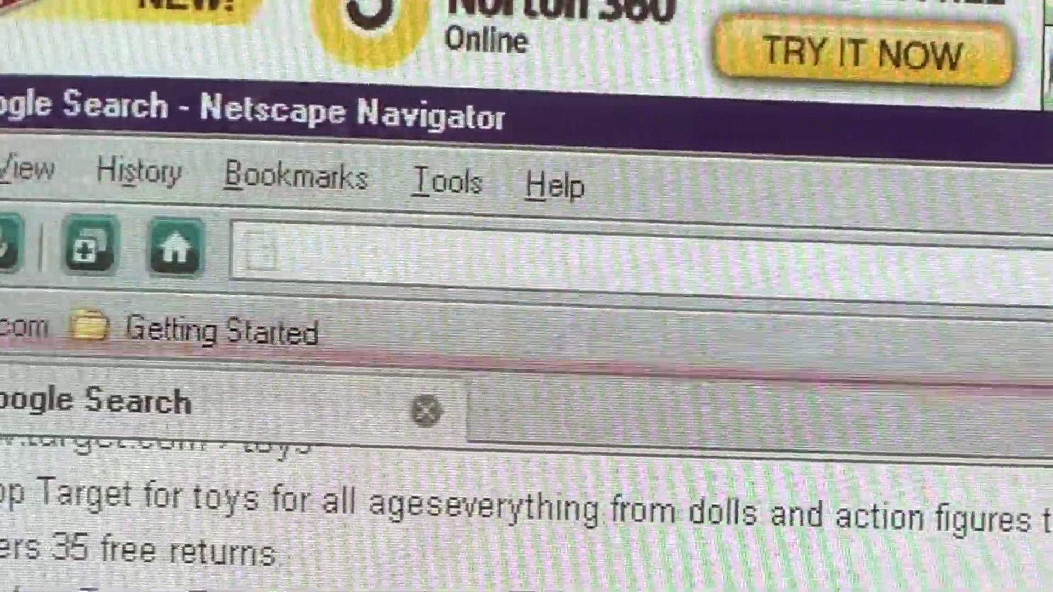
text(wiby.me)
Load wiby.me and add the Wiby search engine page to the bookmarks.
key(Return)
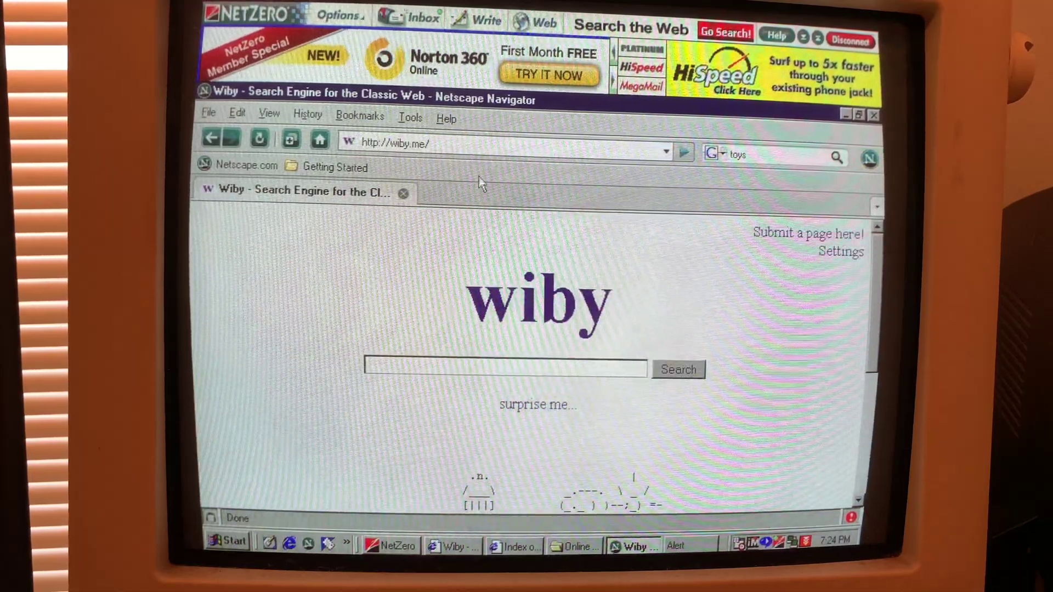
click(365, 116)
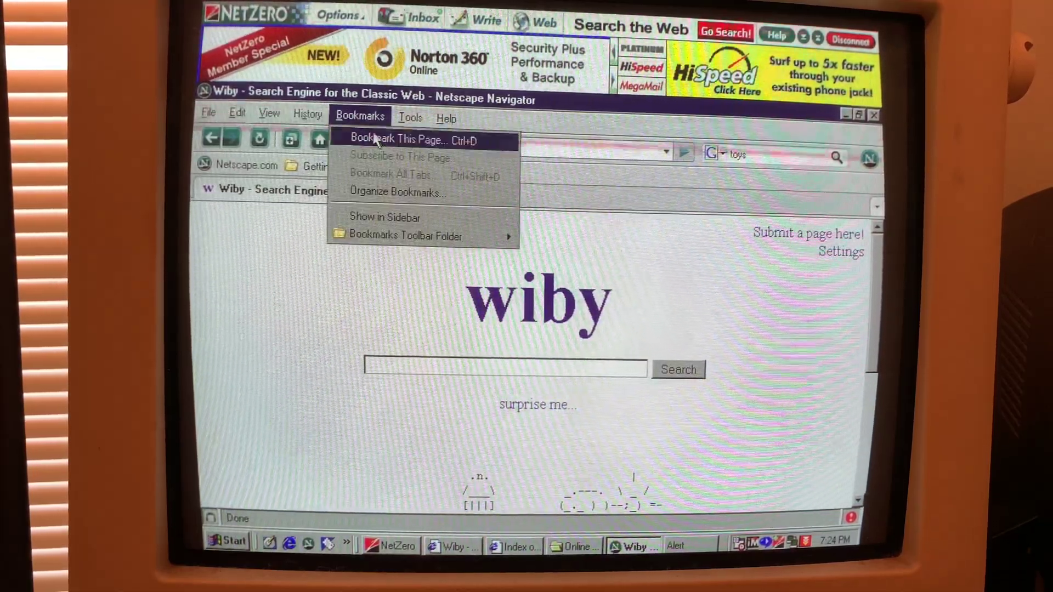
click(370, 138)
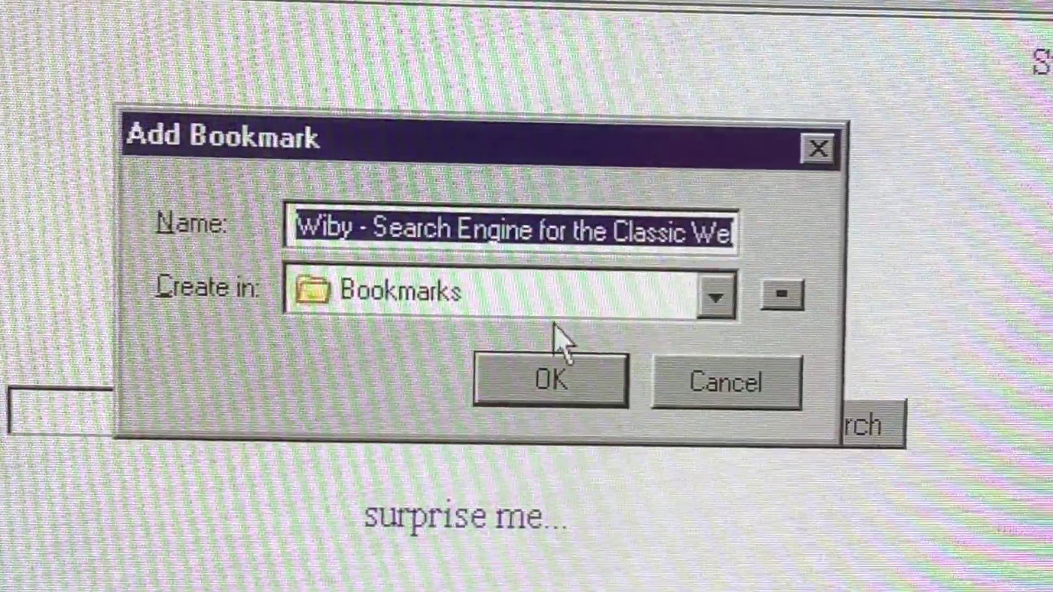
click(572, 353)
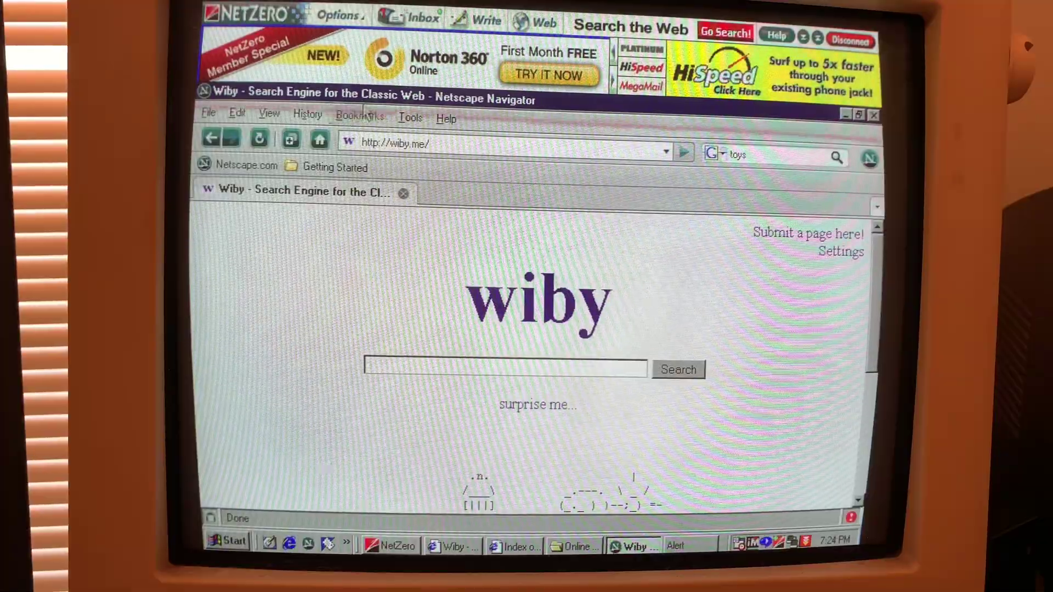
click(365, 115)
click(286, 327)
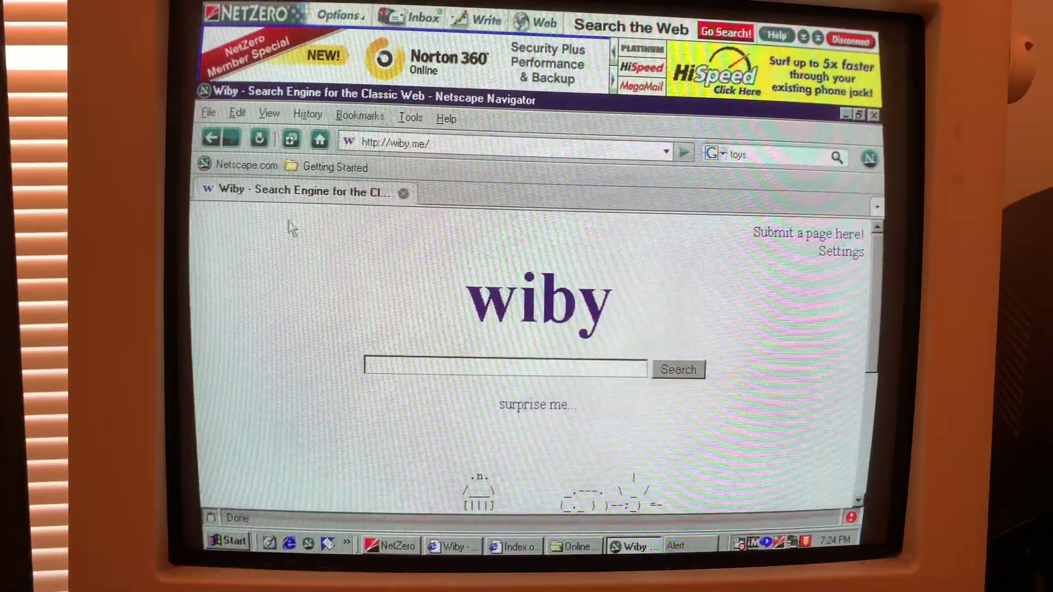
click(309, 115)
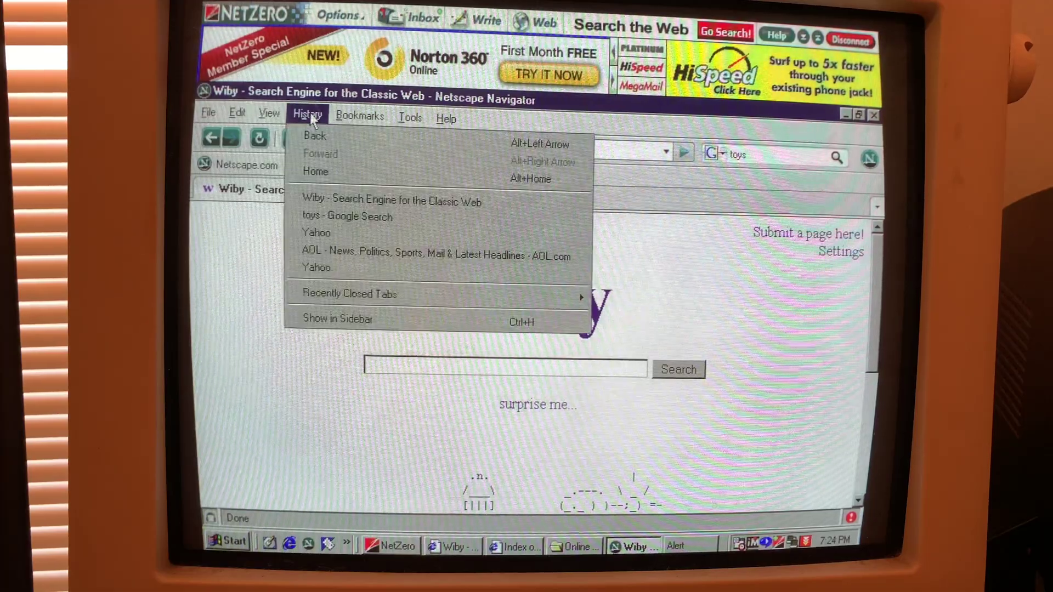
click(308, 115)
click(262, 117)
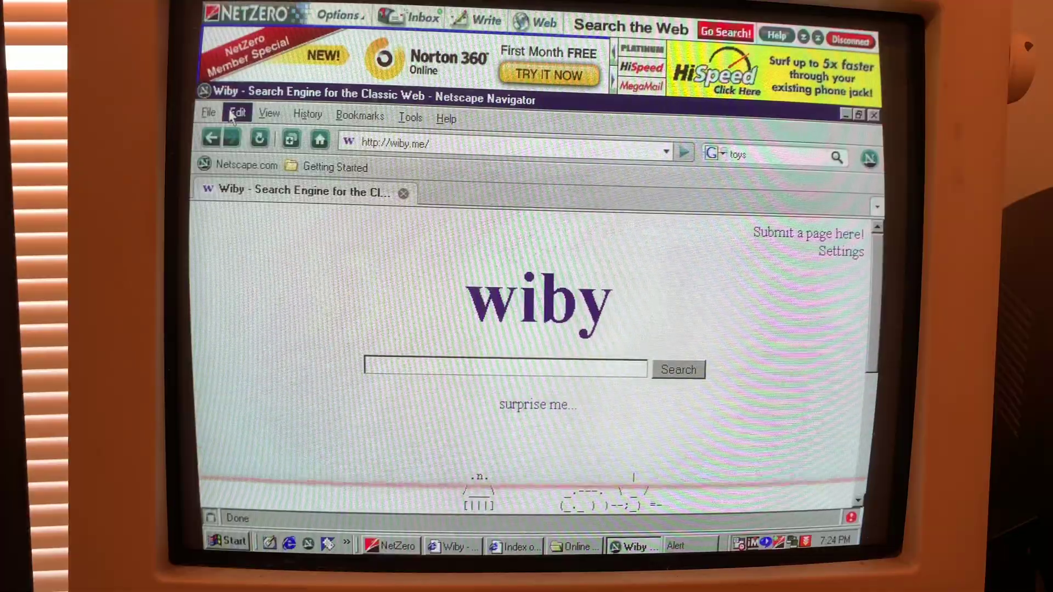
click(237, 114)
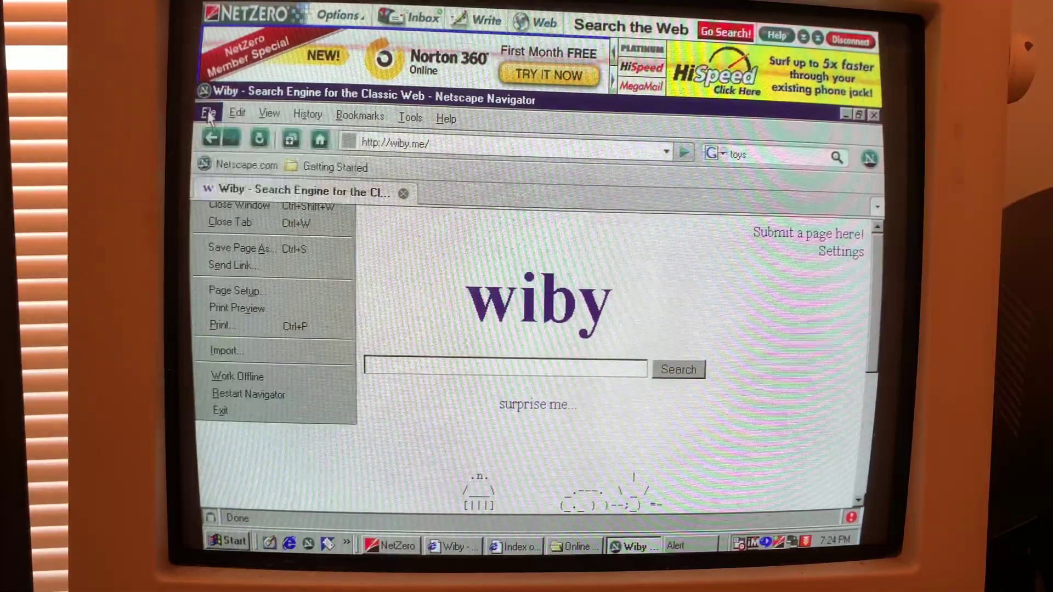
click(210, 114)
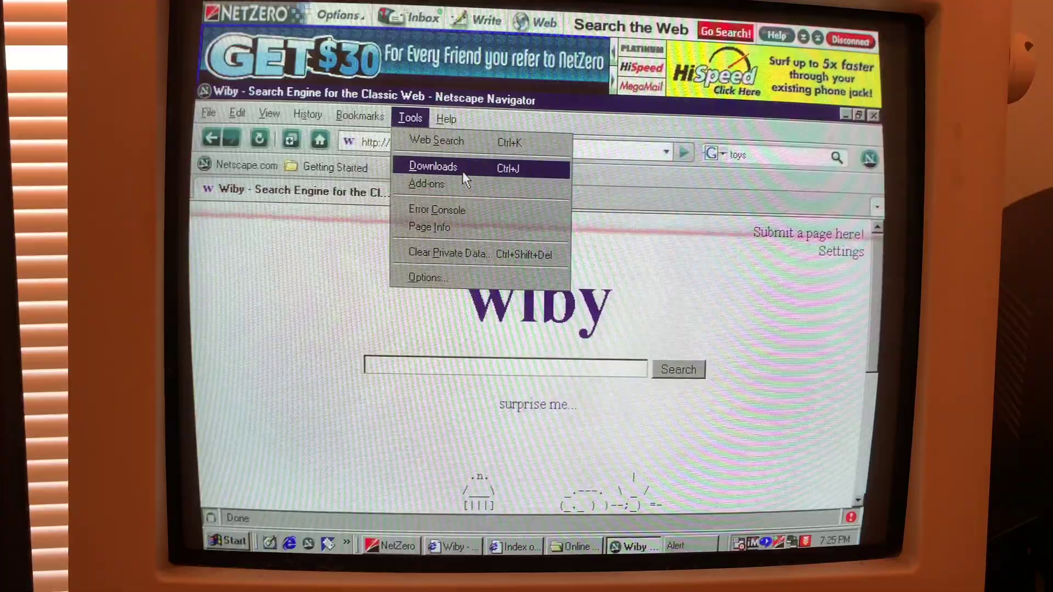
click(513, 261)
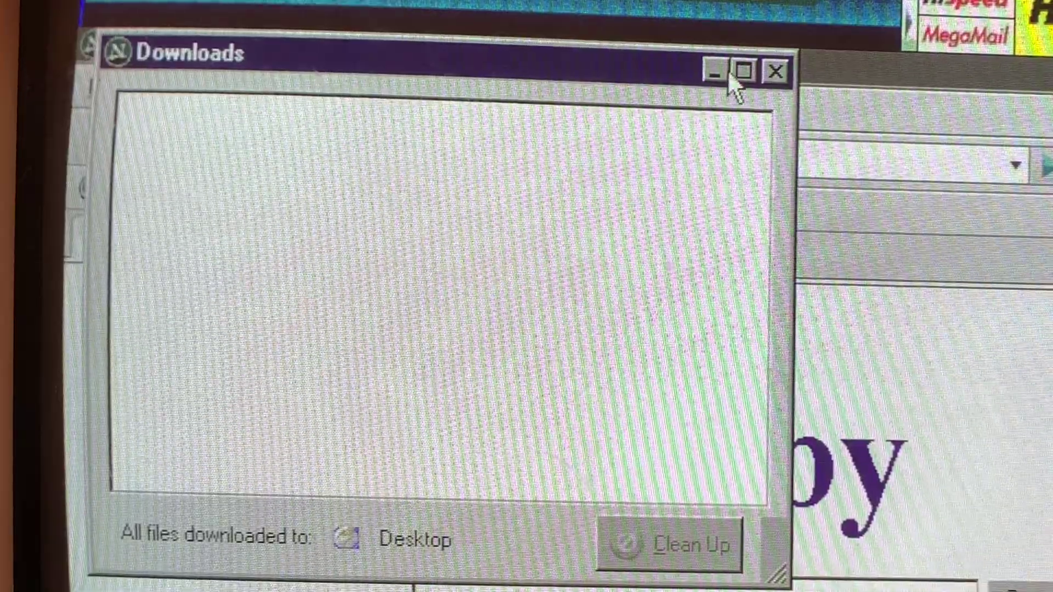
click(774, 70)
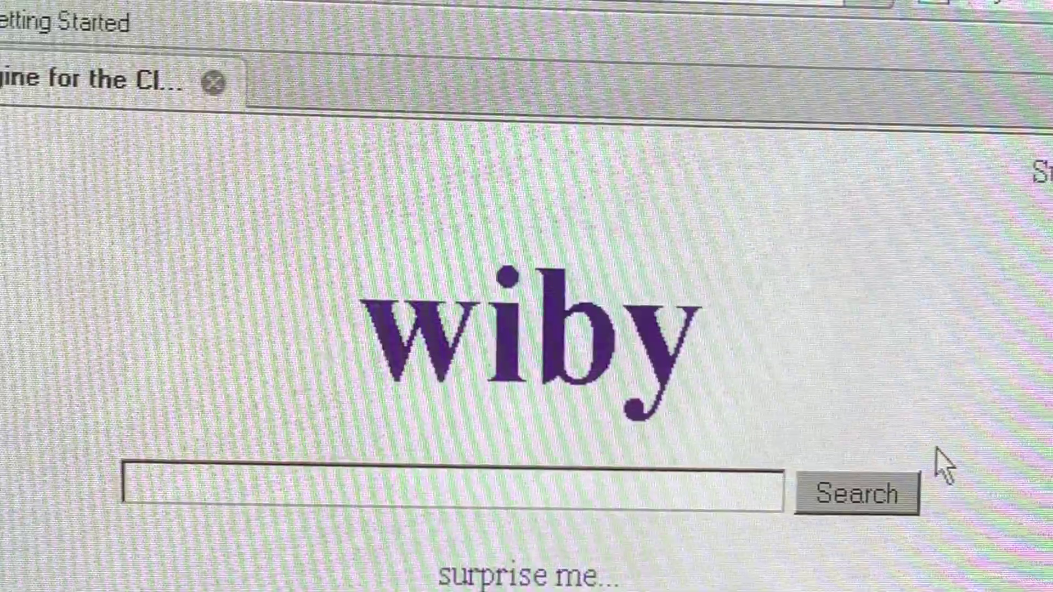
text(toys)
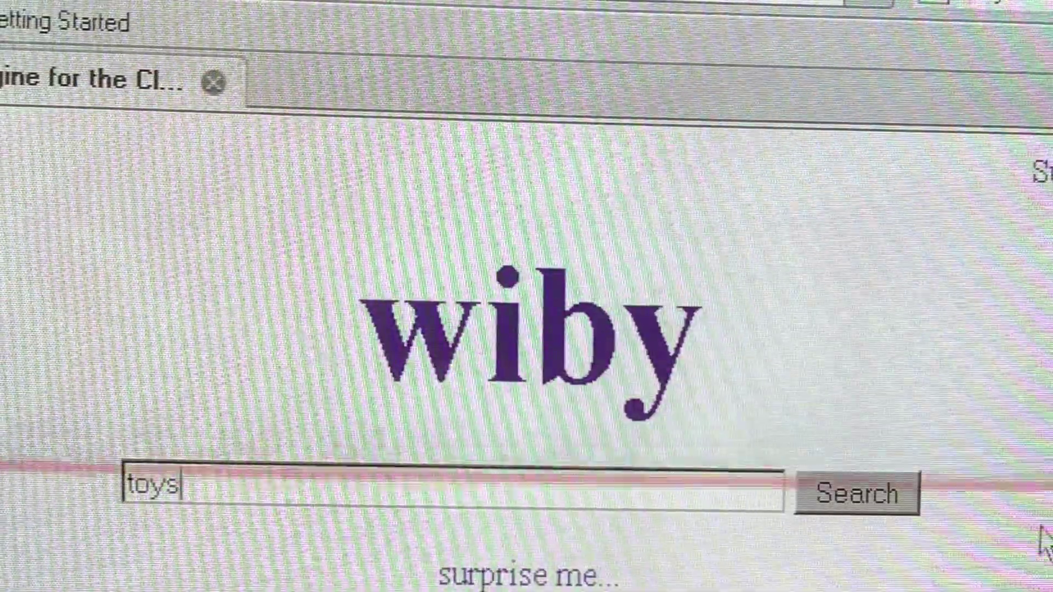
Submit the Wiby search for toys past the unencrypted warning and follow the Frog Computer Toys!! result.
click(860, 493)
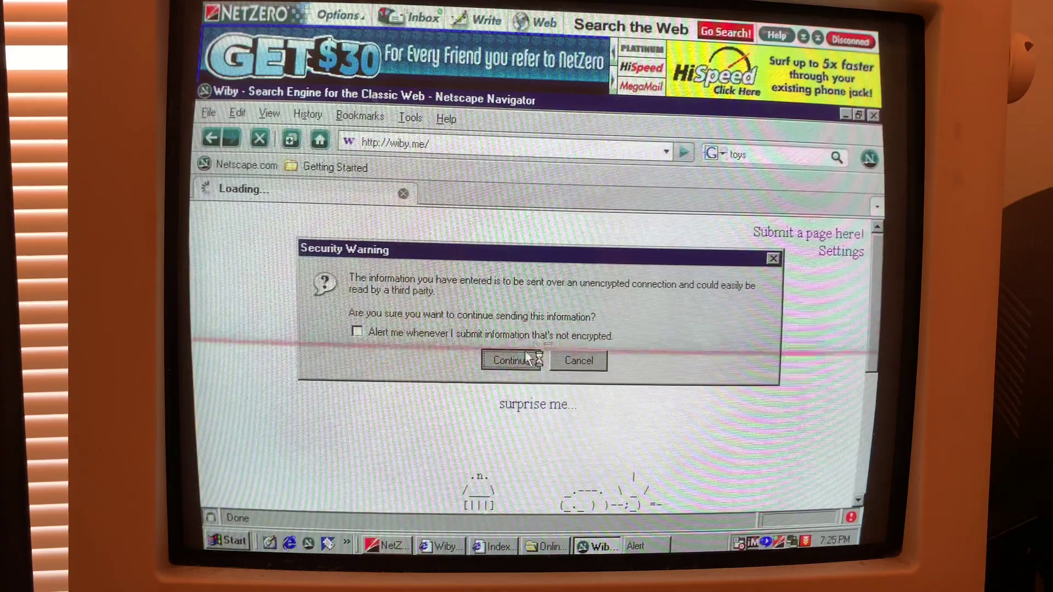
click(489, 469)
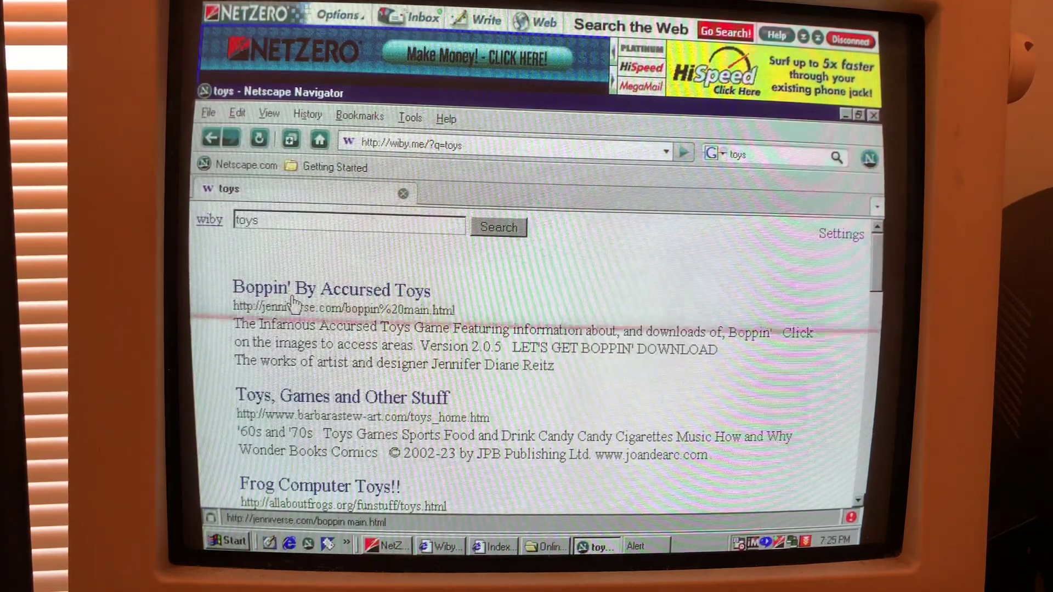
drag(876, 284, 875, 292)
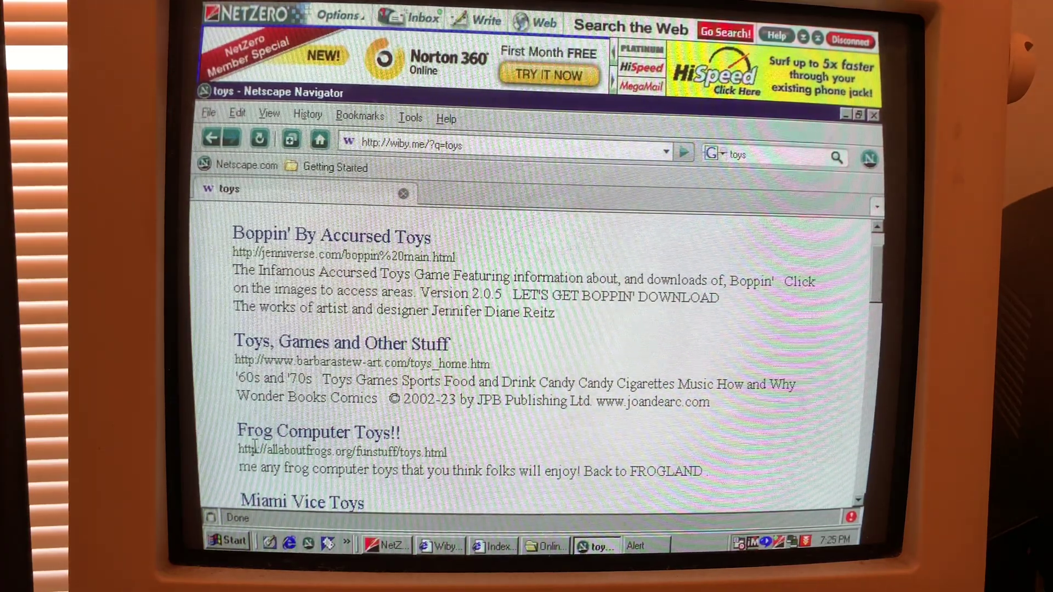
click(320, 434)
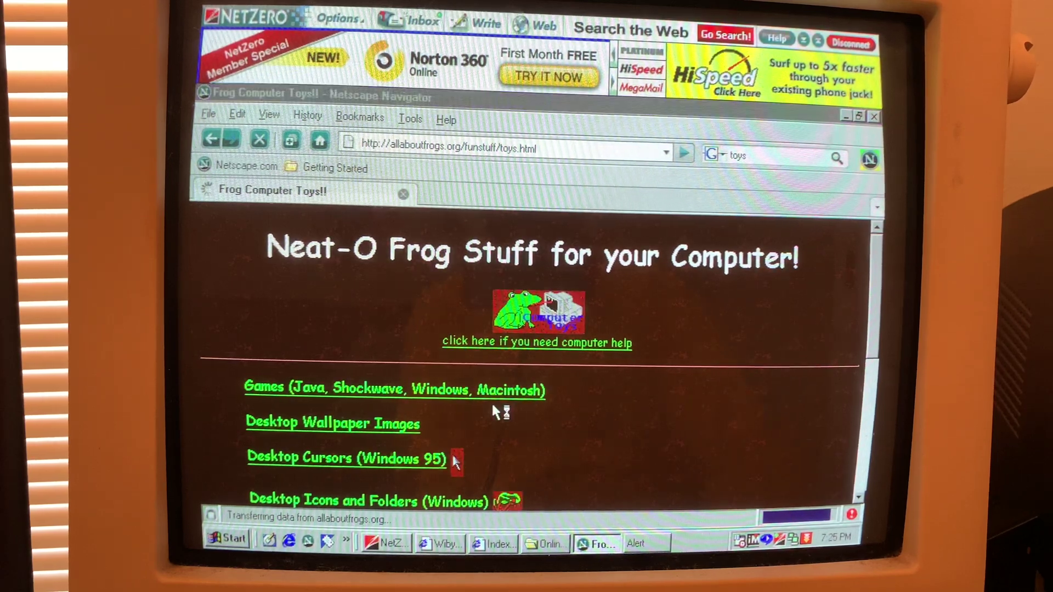
Dismiss the NetZero tip and bookmark the Frog Computer Toys!! page.
click(510, 337)
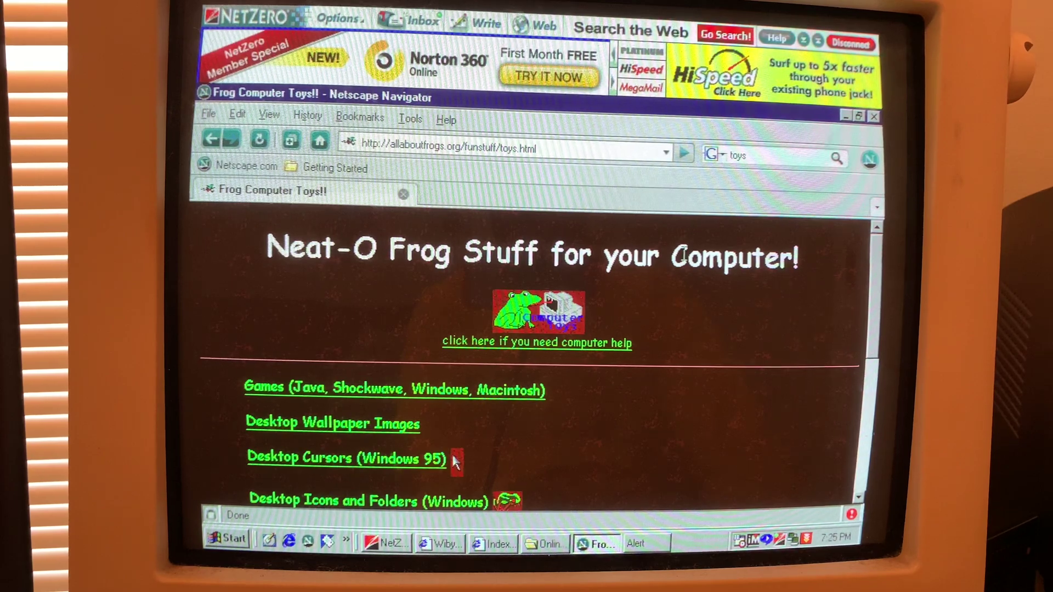
click(346, 120)
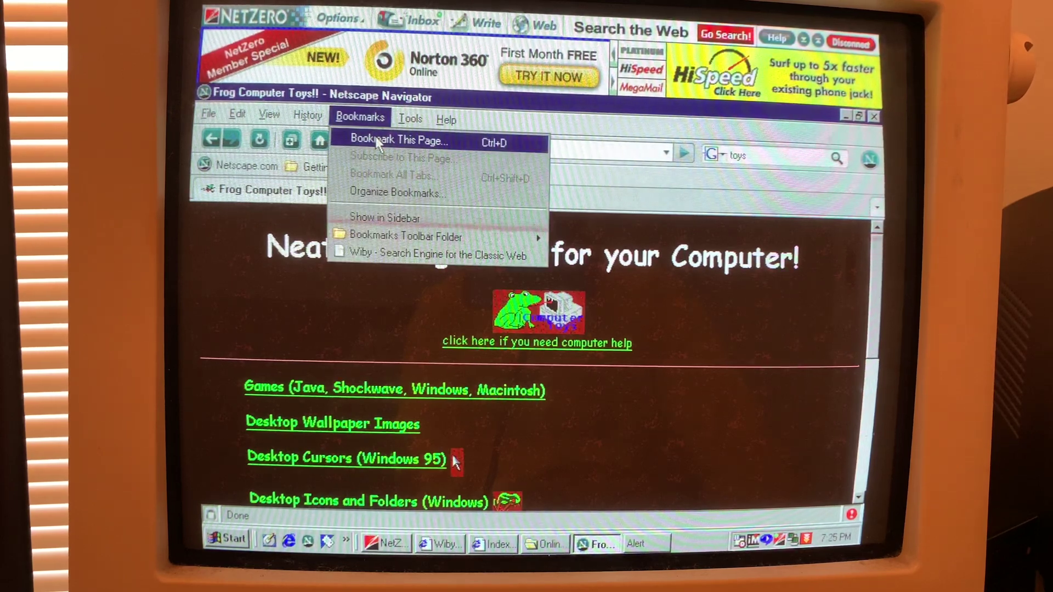
click(377, 139)
click(582, 355)
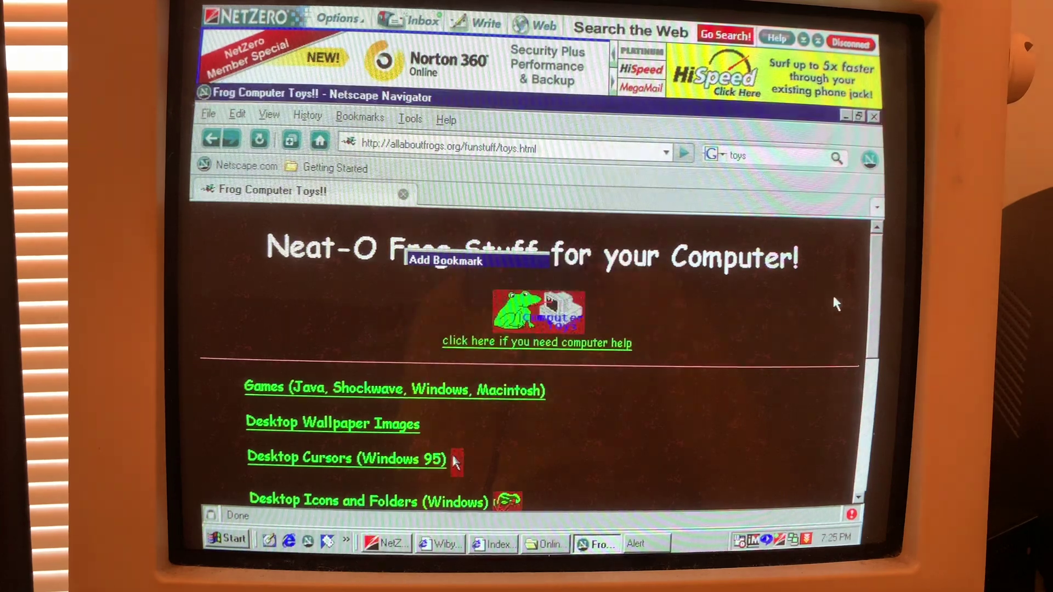
scroll(535, 354, down, 3)
scroll(534, 354, down, 2)
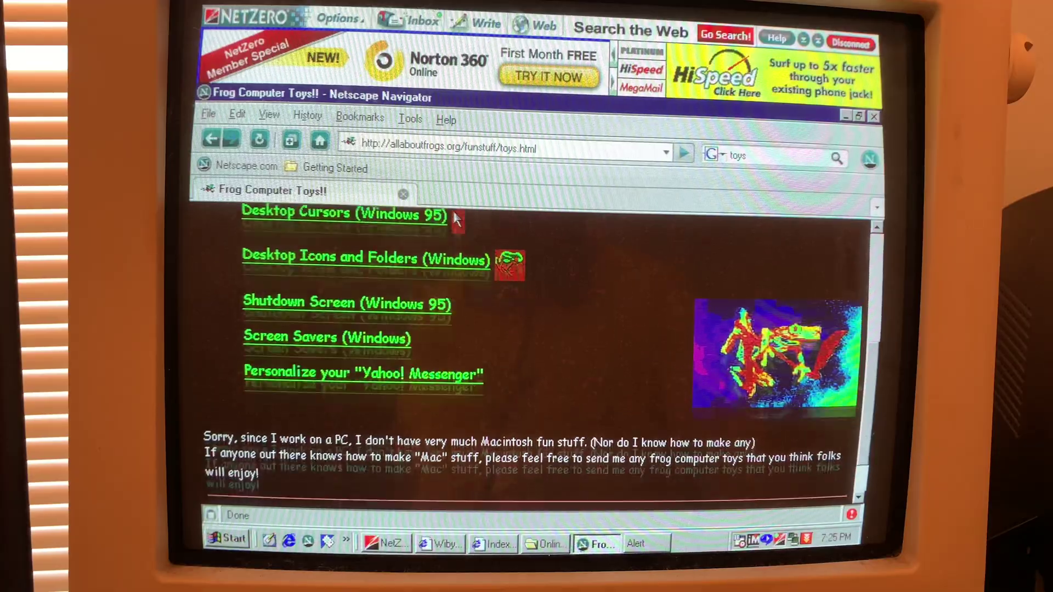
scroll(535, 354, down, 1)
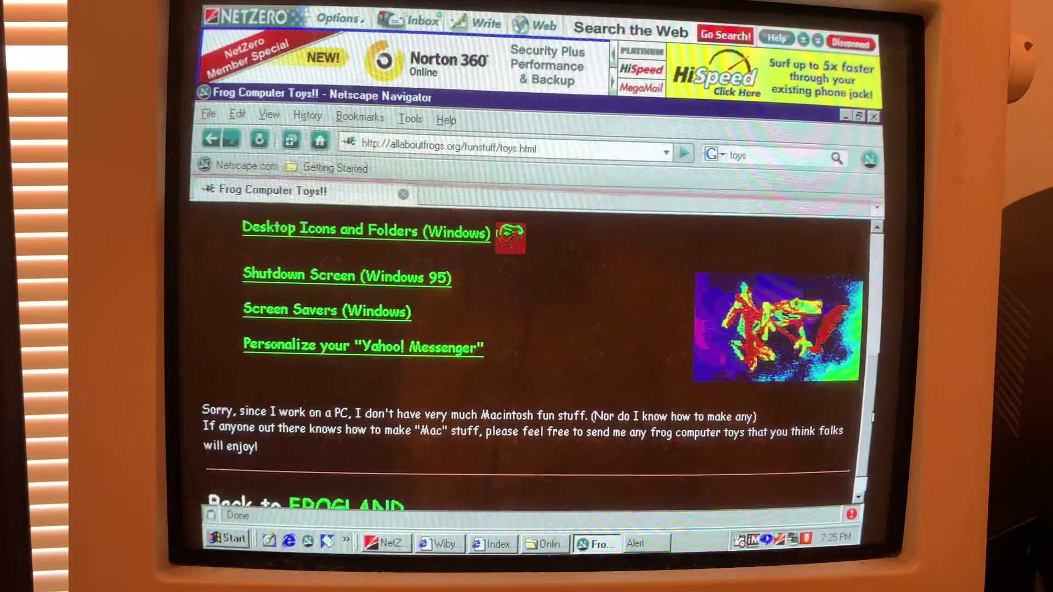
scroll(458, 213, down, 1)
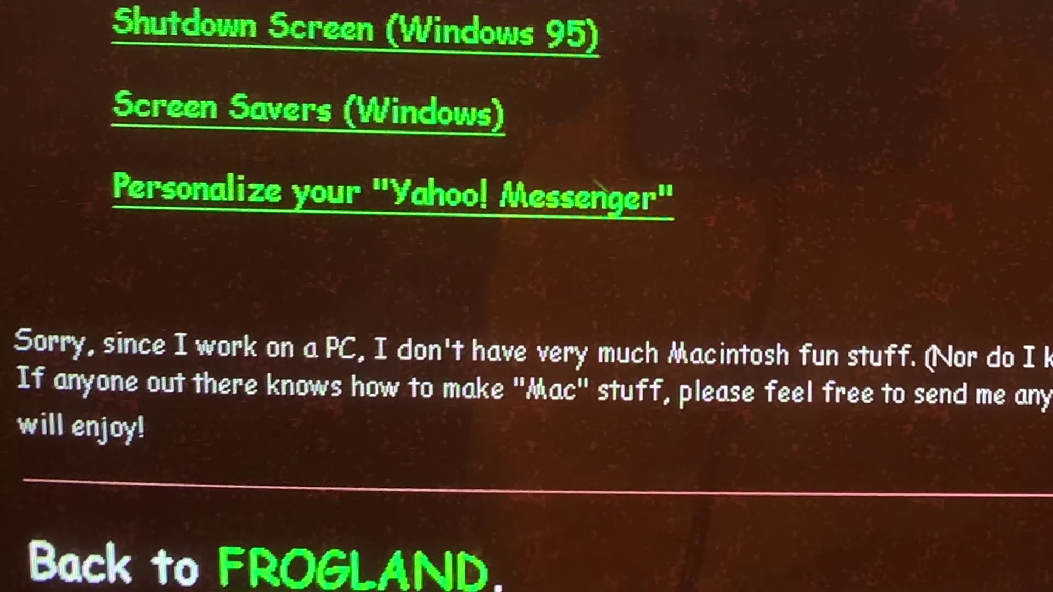
scroll(453, 248, up, 2)
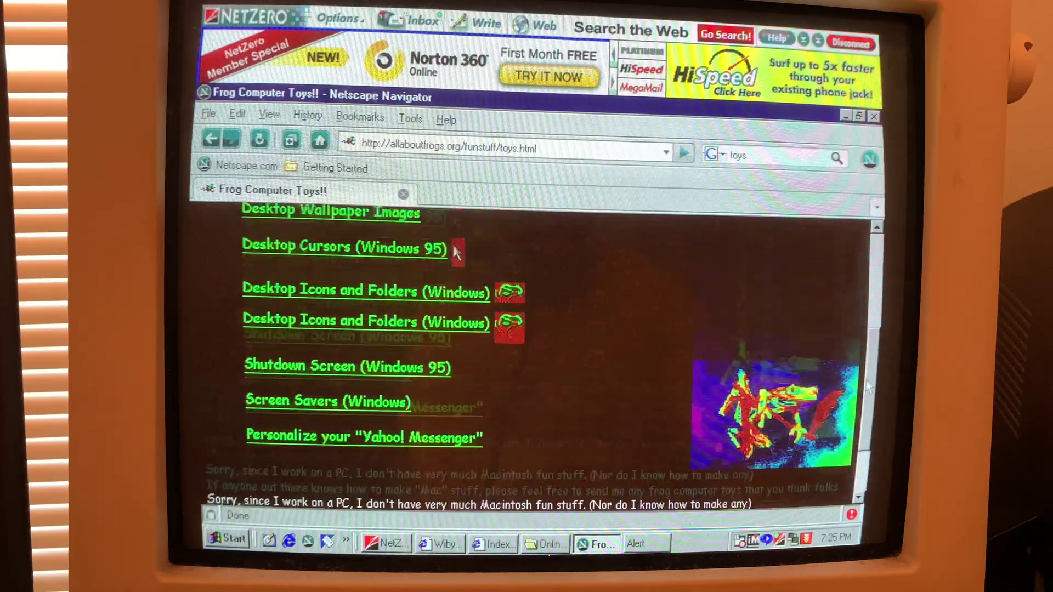
drag(868, 386, 864, 264)
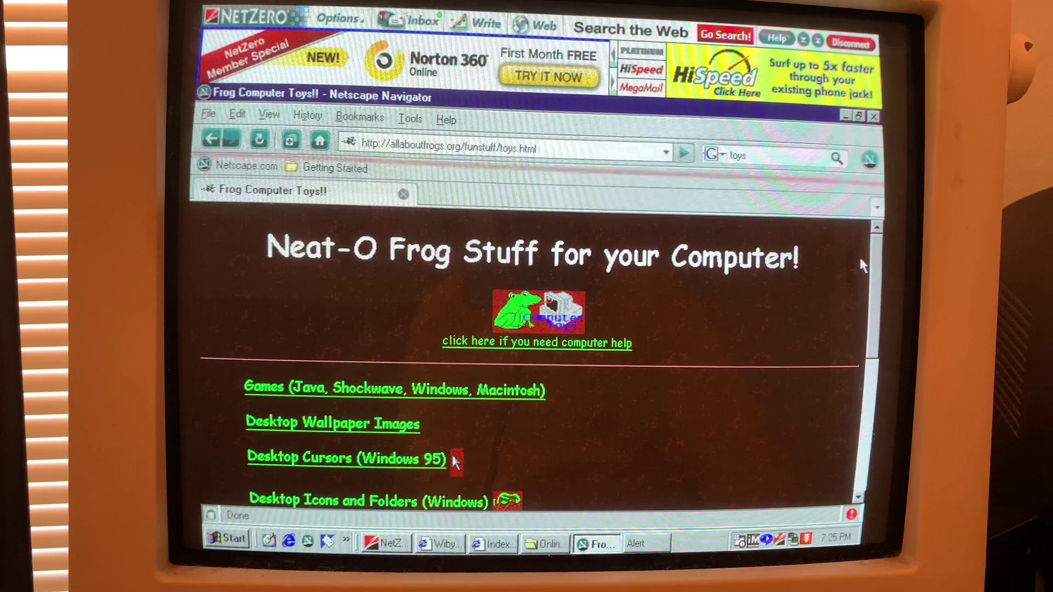
scroll(864, 263, down, 3)
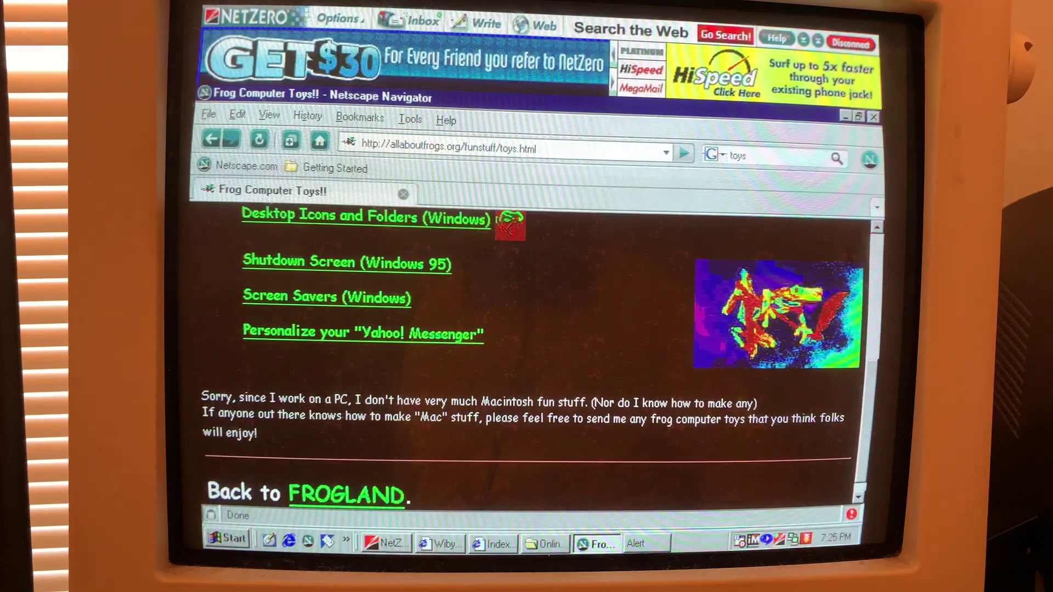
scroll(866, 421, up, 2)
scroll(865, 421, up, 2)
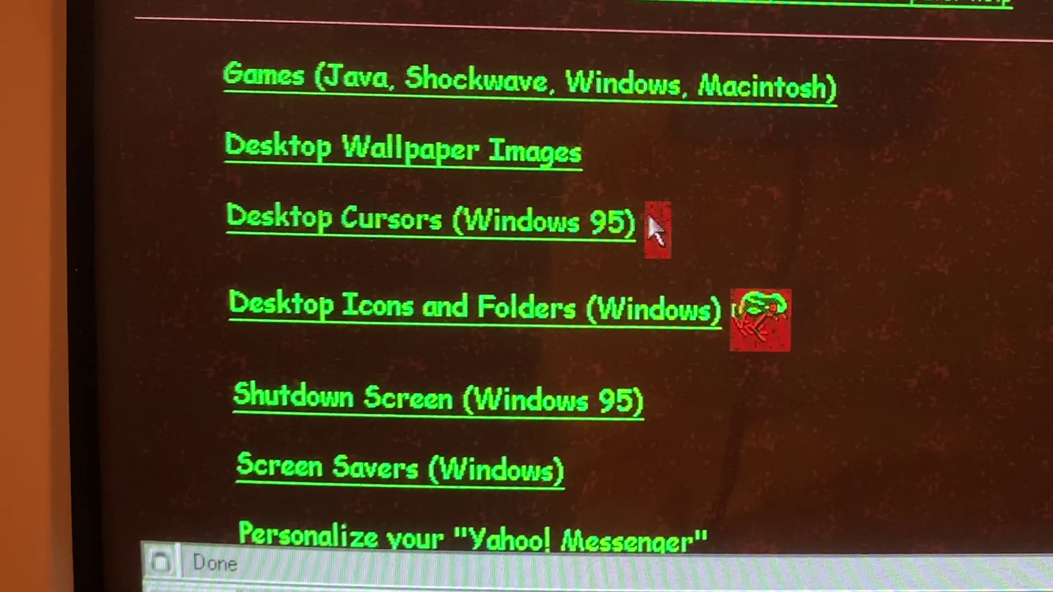
scroll(592, 297, down, 1)
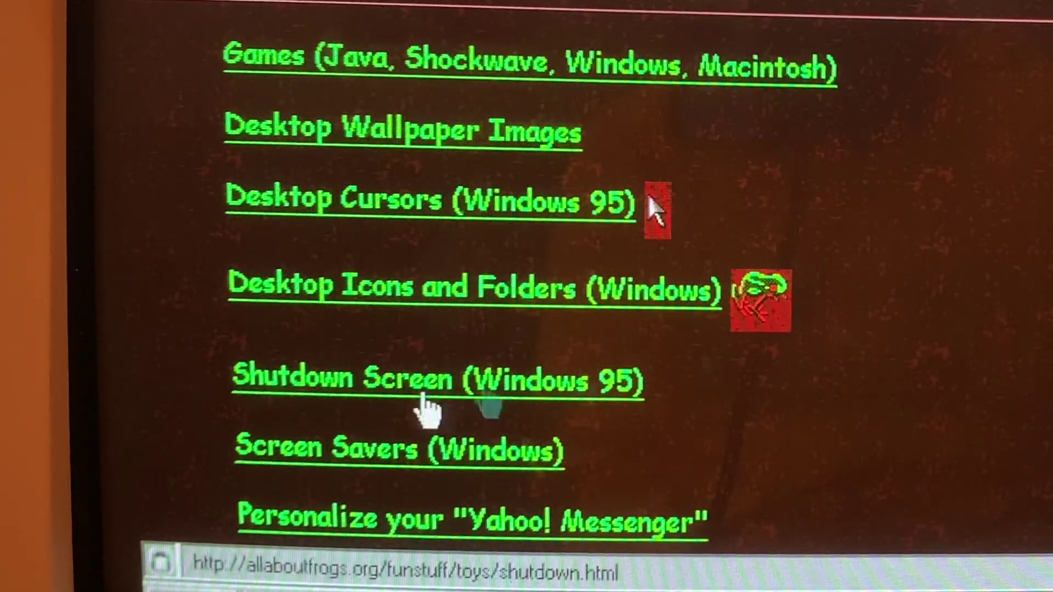
Follow the frog site's Screen Savers (Windows) link.
click(401, 448)
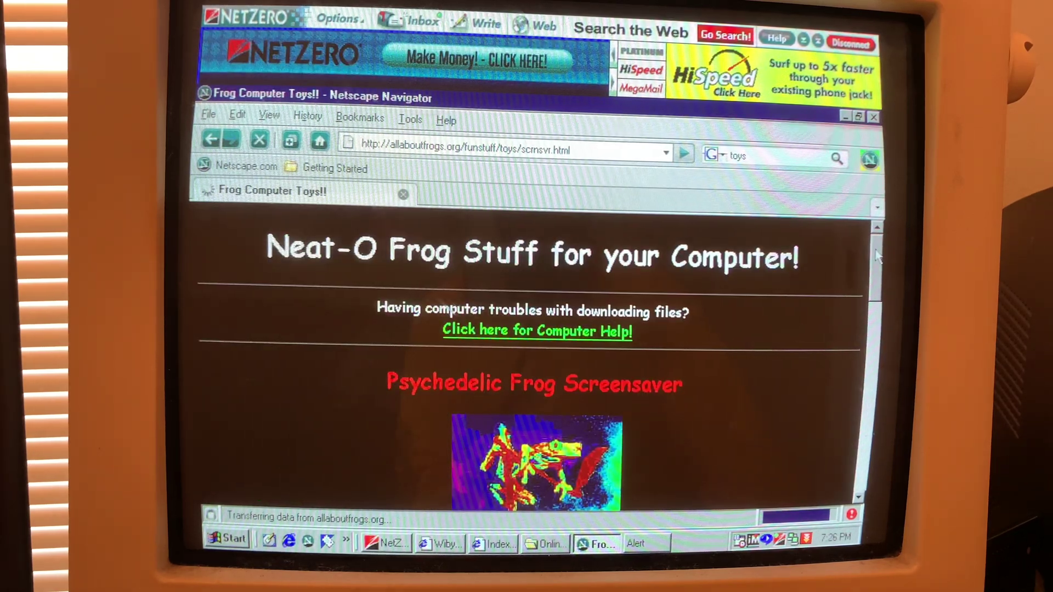
drag(875, 257, 876, 292)
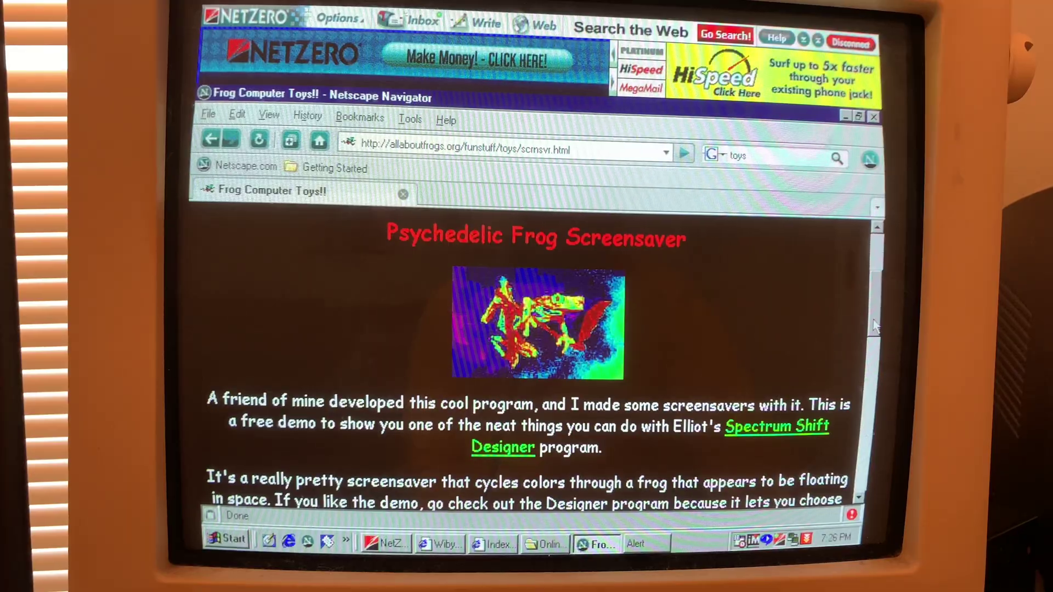
mouse_move(874, 325)
mouse_down()
mouse_move(868, 461)
mouse_move(868, 434)
mouse_move(869, 444)
mouse_up()
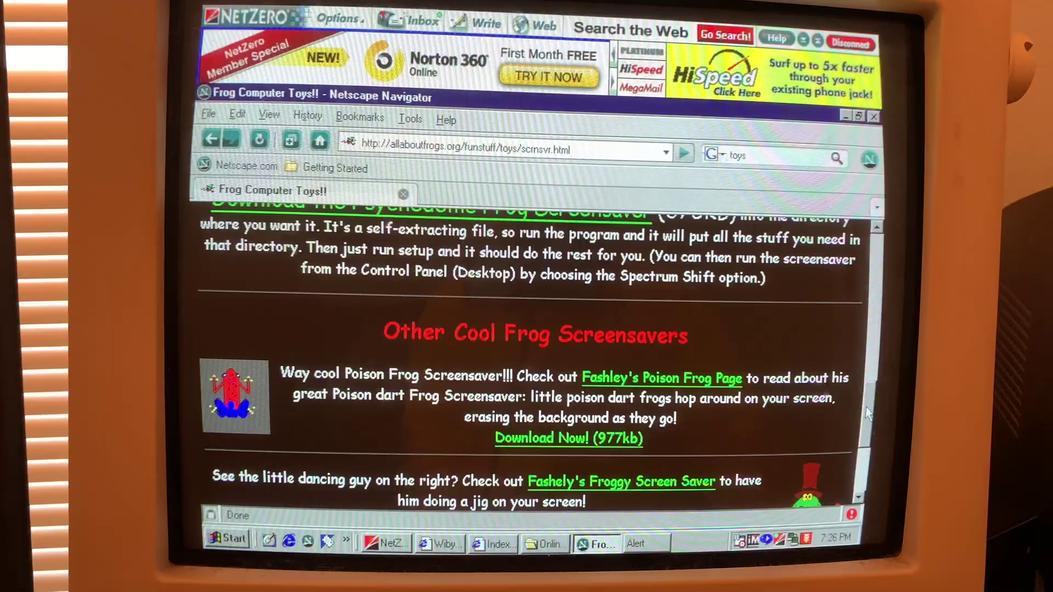
scroll(999, 436, down, 2)
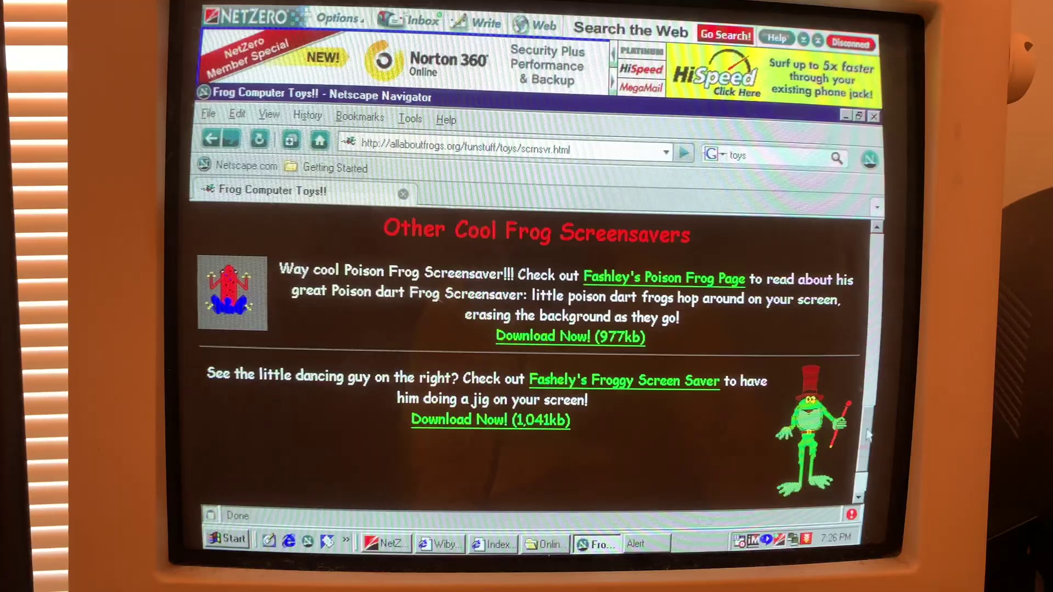
scroll(849, 252, up, 5)
scroll(851, 259, up, 5)
scroll(856, 284, down, 2)
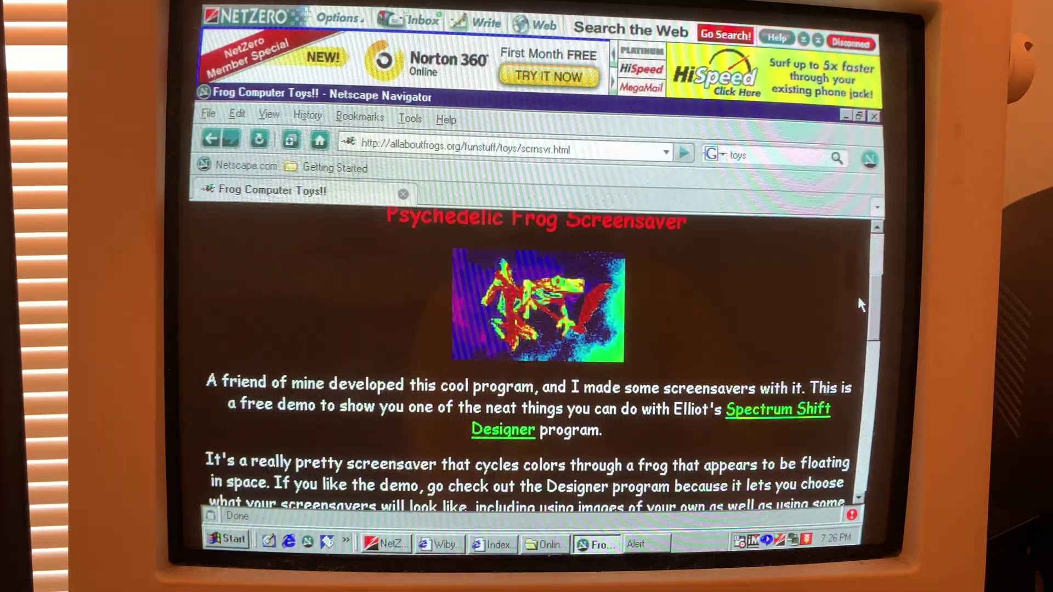
scroll(860, 329, down, 3)
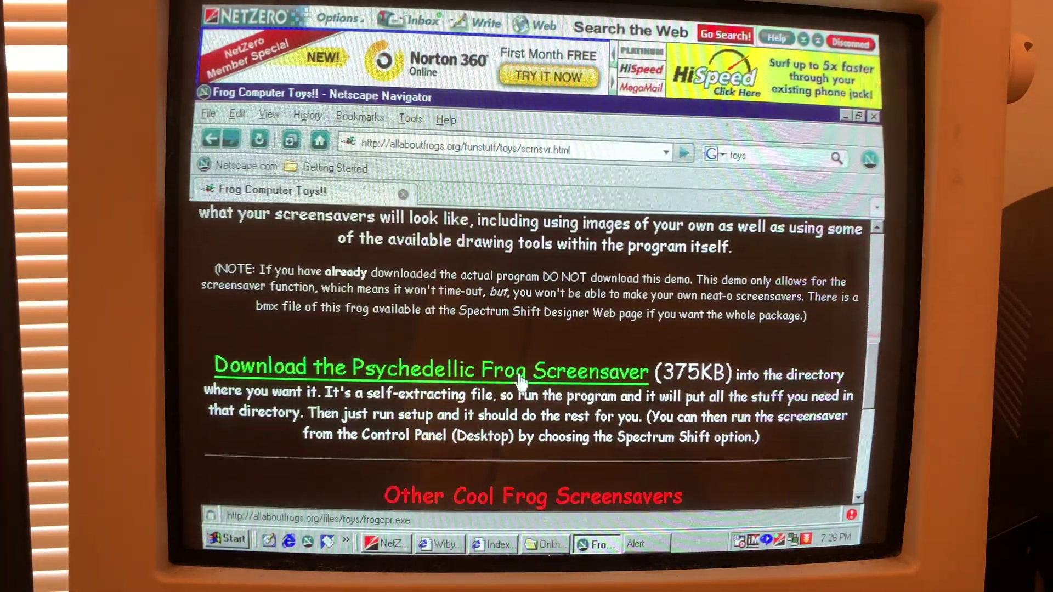
Start the Psychedelic Frog screensaver download and choose Save File for frogcpr.exe.
click(521, 378)
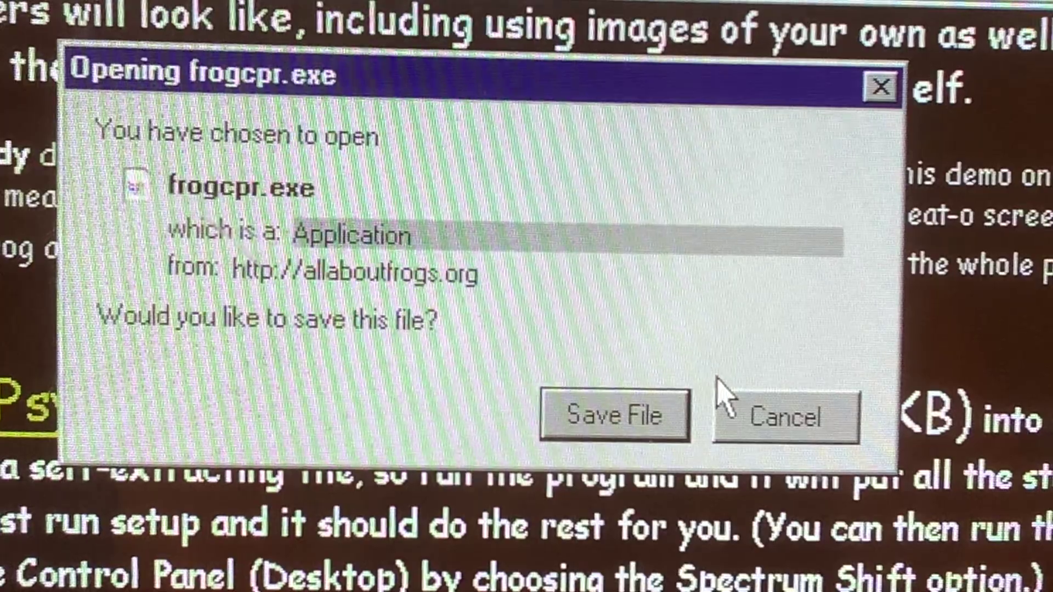
click(565, 432)
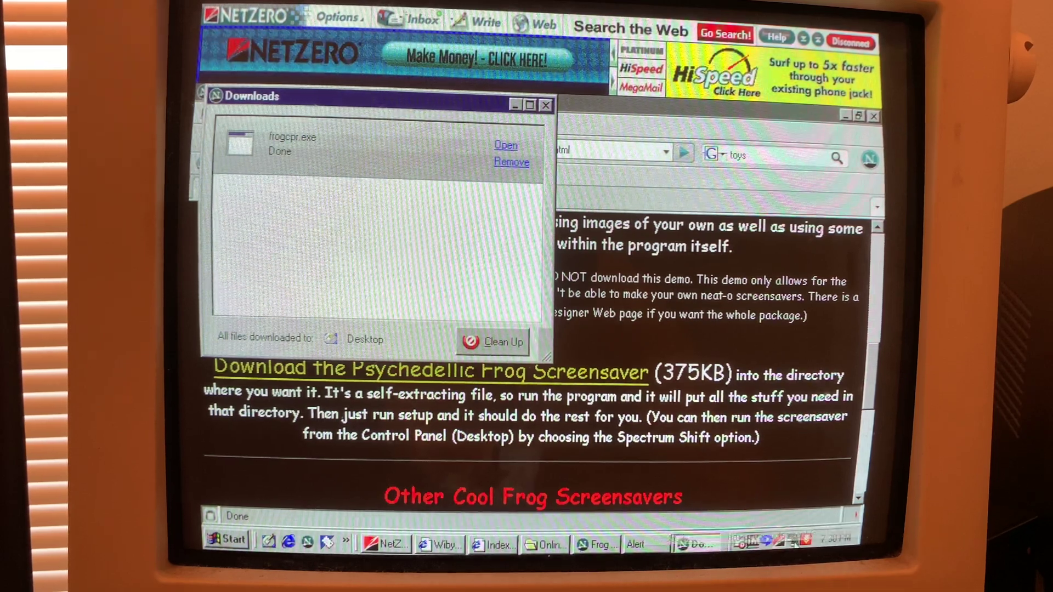
View and close the NetZero connection status, then open the downloaded frogcpr.exe.
click(749, 518)
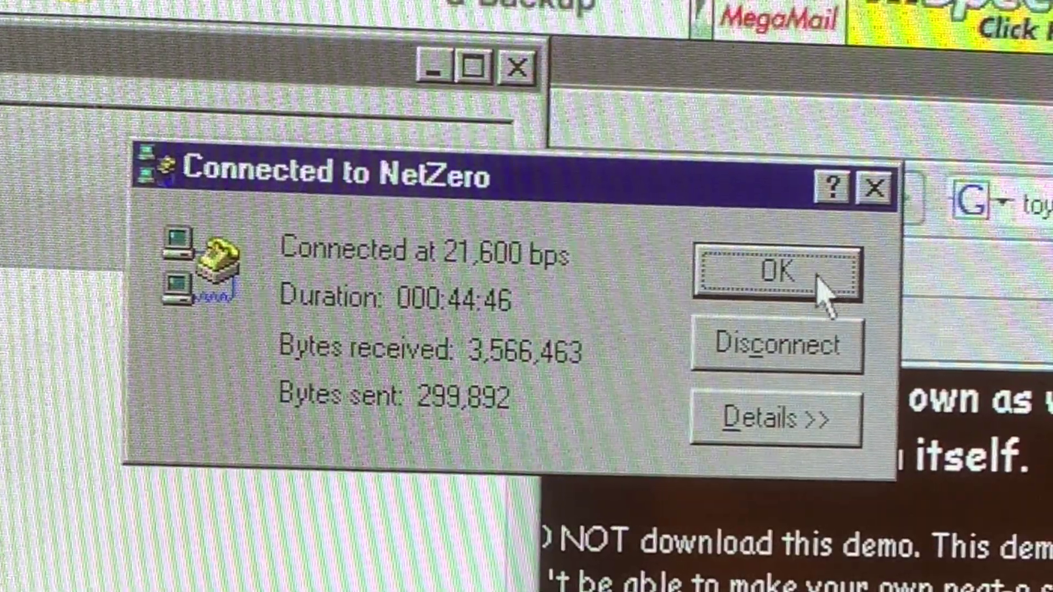
click(745, 275)
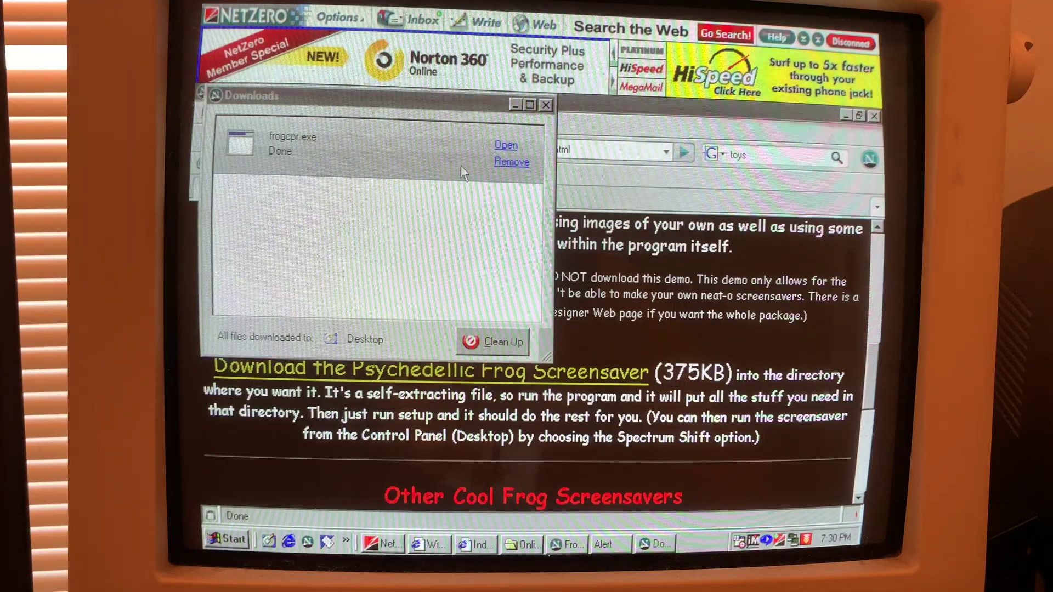
click(505, 146)
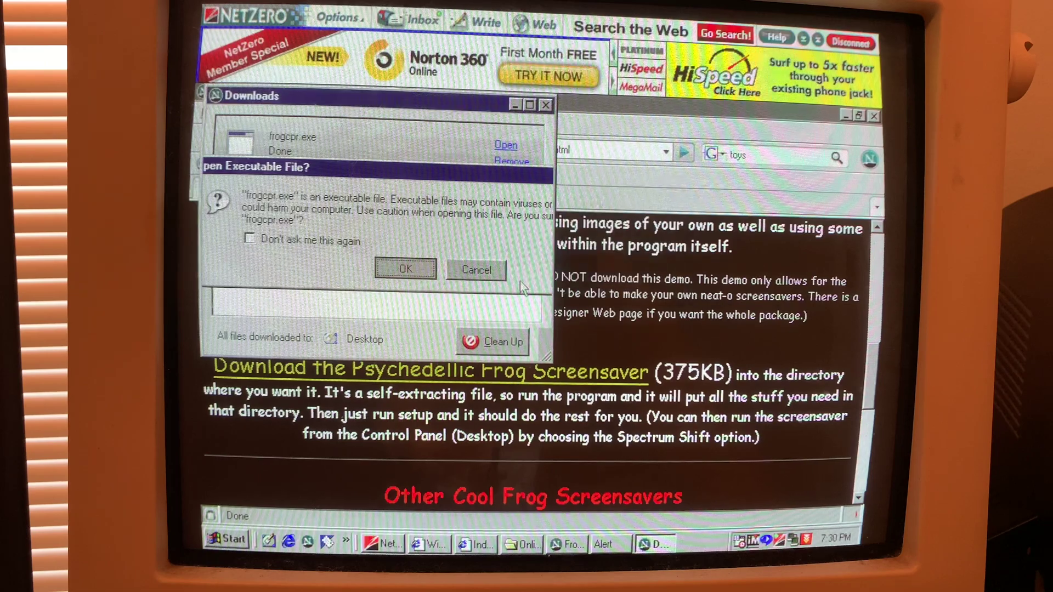
Confirm launching frogcpr.exe and resume the NetZero session while it extracts.
key(Return)
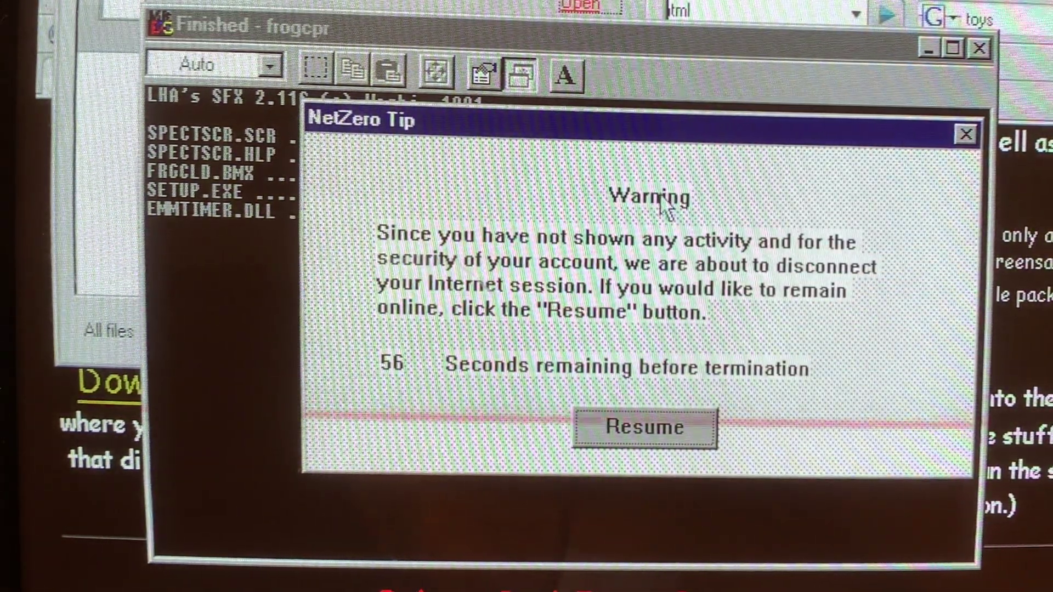
click(698, 420)
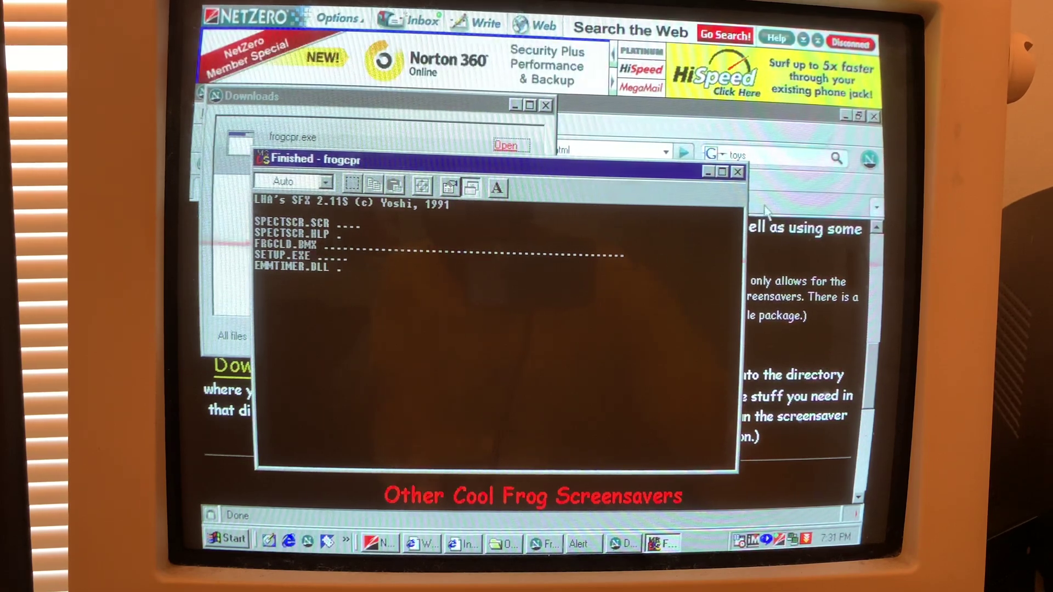
Close the frogcpr extractor, minimise Downloads and Navigator, and dismiss the secure connection alert.
click(738, 173)
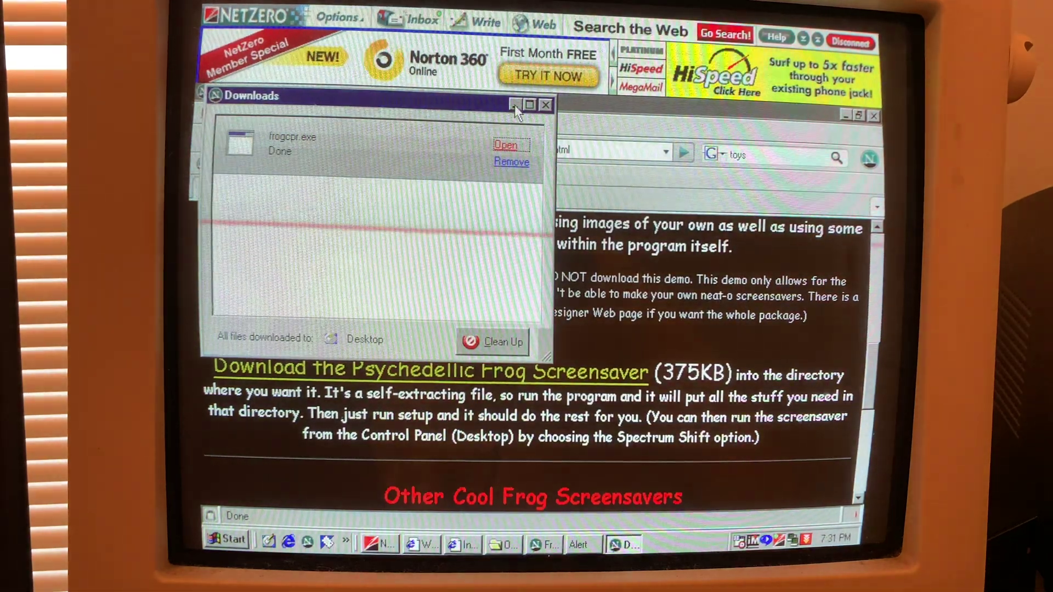
click(515, 105)
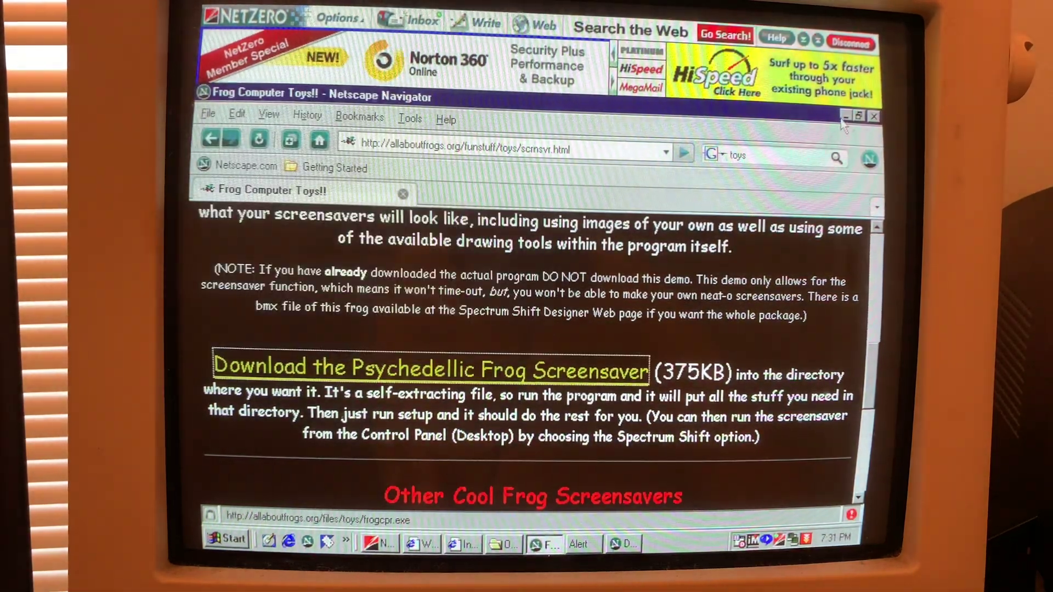
click(844, 117)
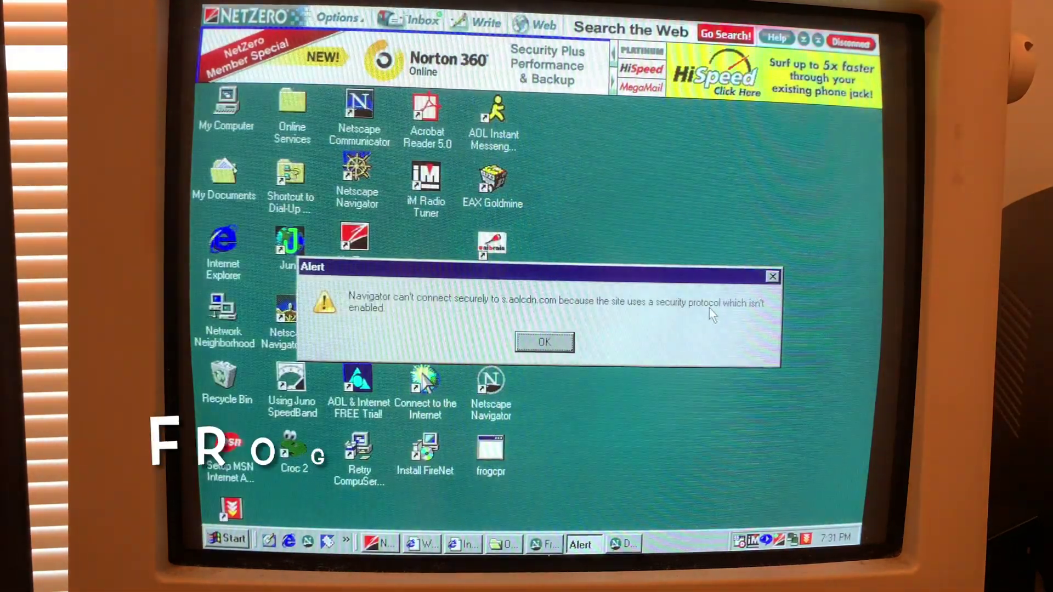
click(529, 343)
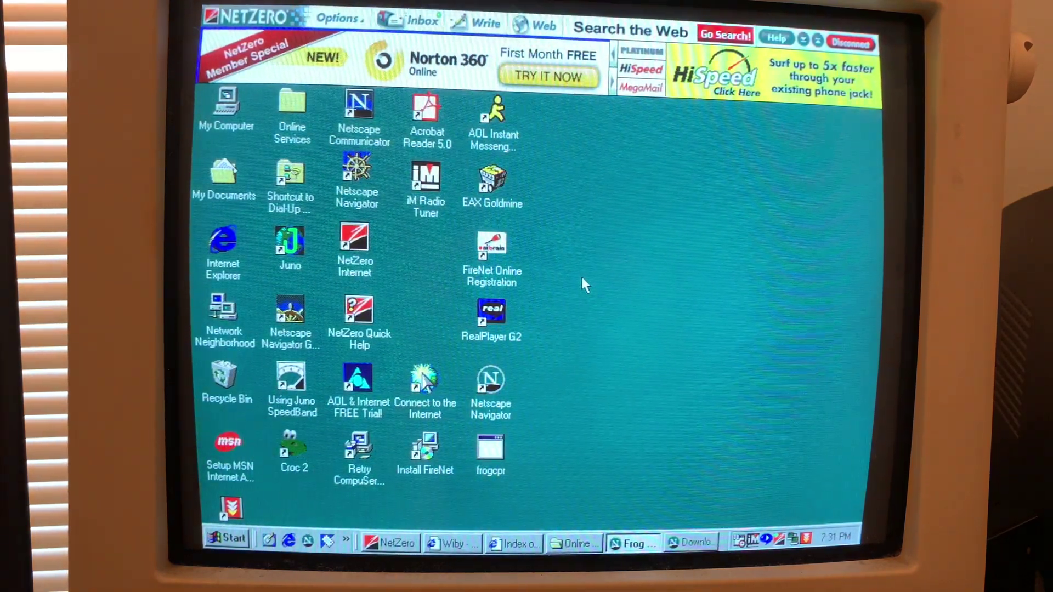